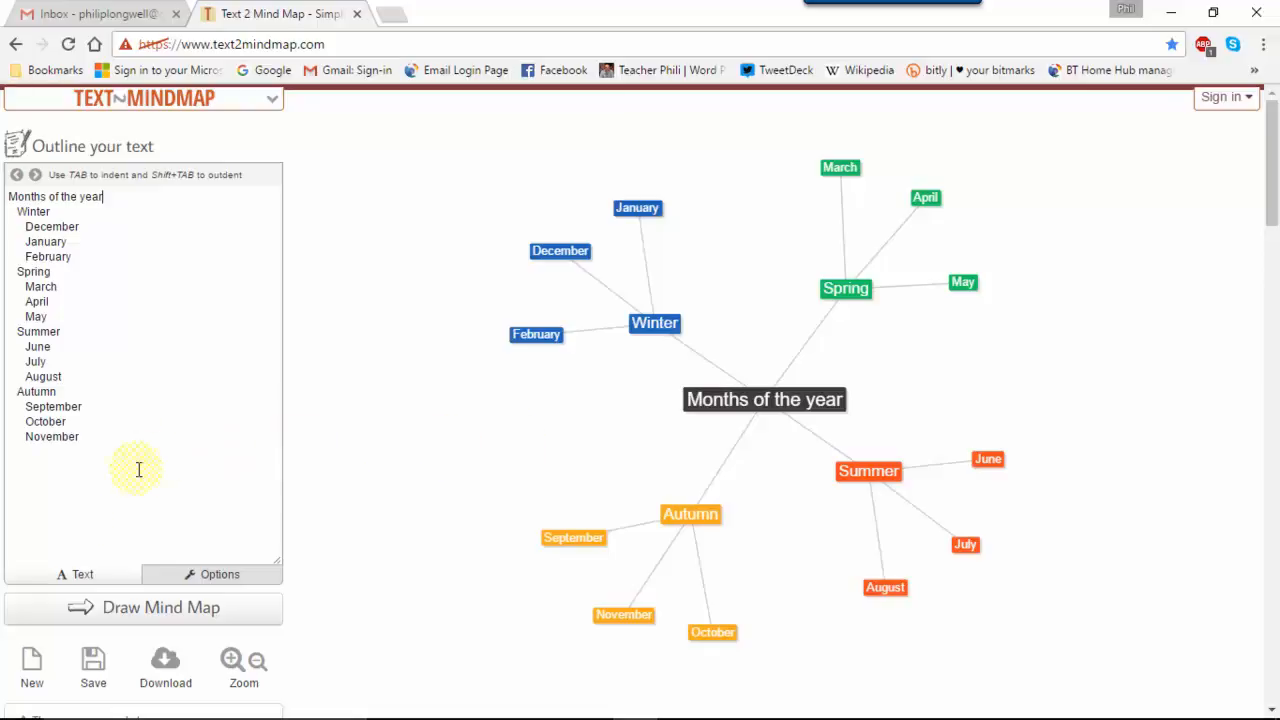
# Start a new mind map and enter Second Language Acquisition as its central topic in the outline.
pyautogui.click(32, 662)
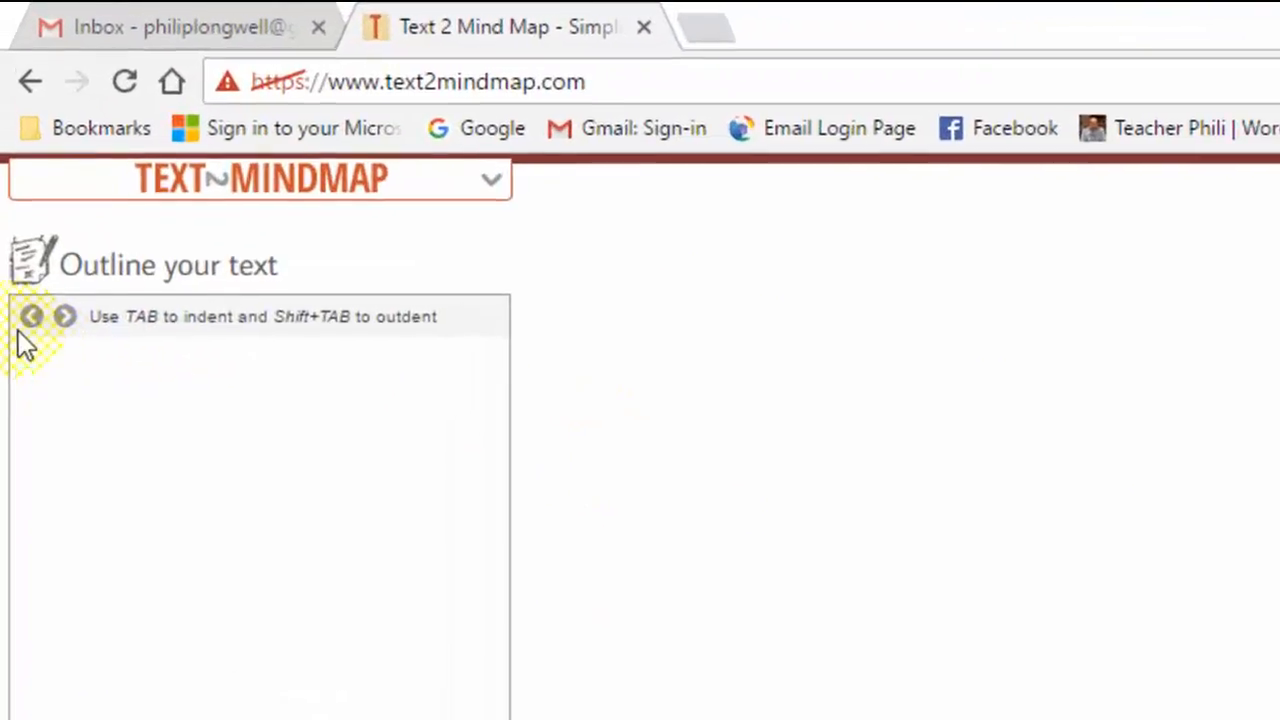
pyautogui.write('cond Language ')
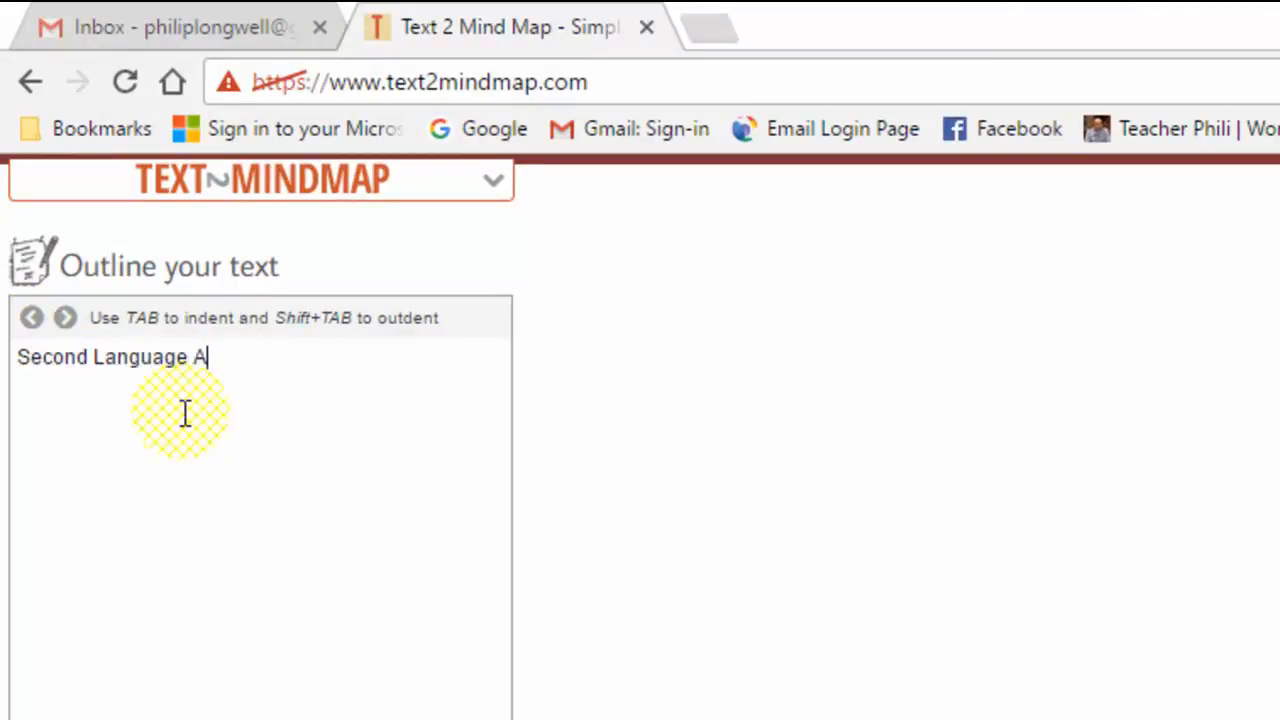
pyautogui.write('Acquisition')
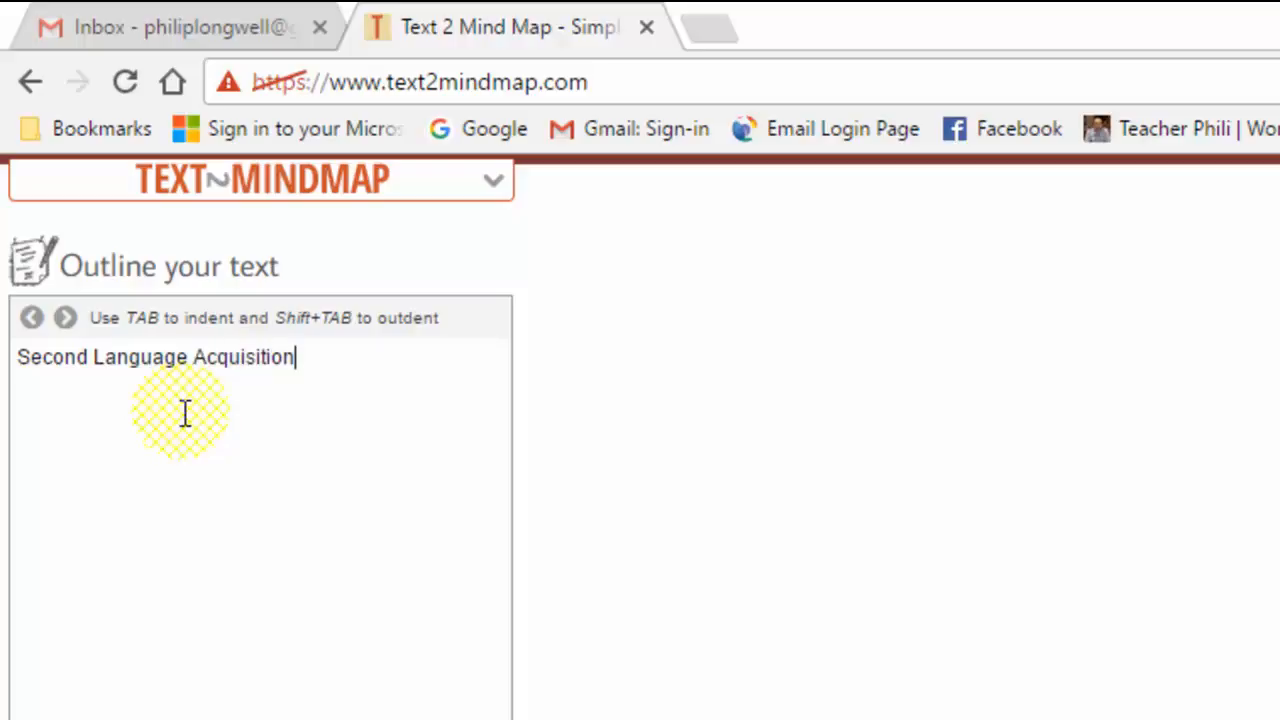
pyautogui.moveTo(316, 361); pyautogui.dragTo(11, 370)
pyautogui.click(68, 394)
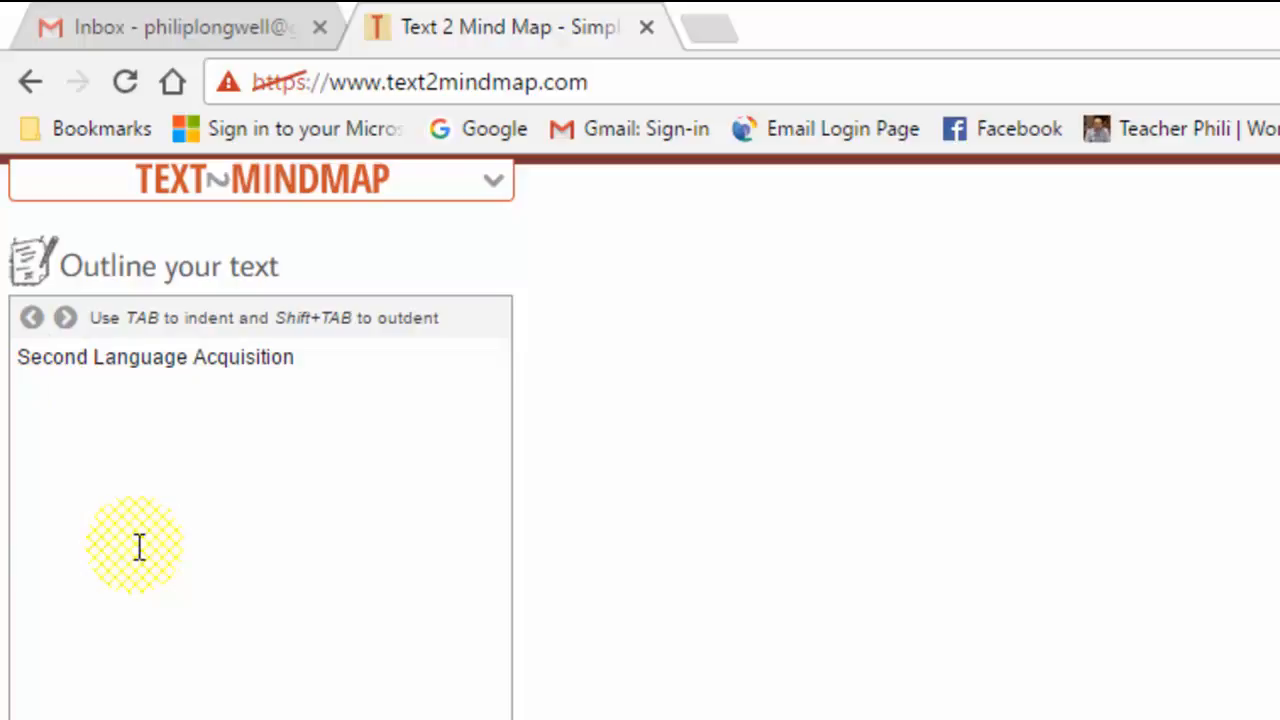
# Outline six indented subtopics: Theories and hypothesis, Affective Factors, Cognitive Development, Strategies, Sociocultural Factors and Applied Linguistics.
pyautogui.write('ories ')
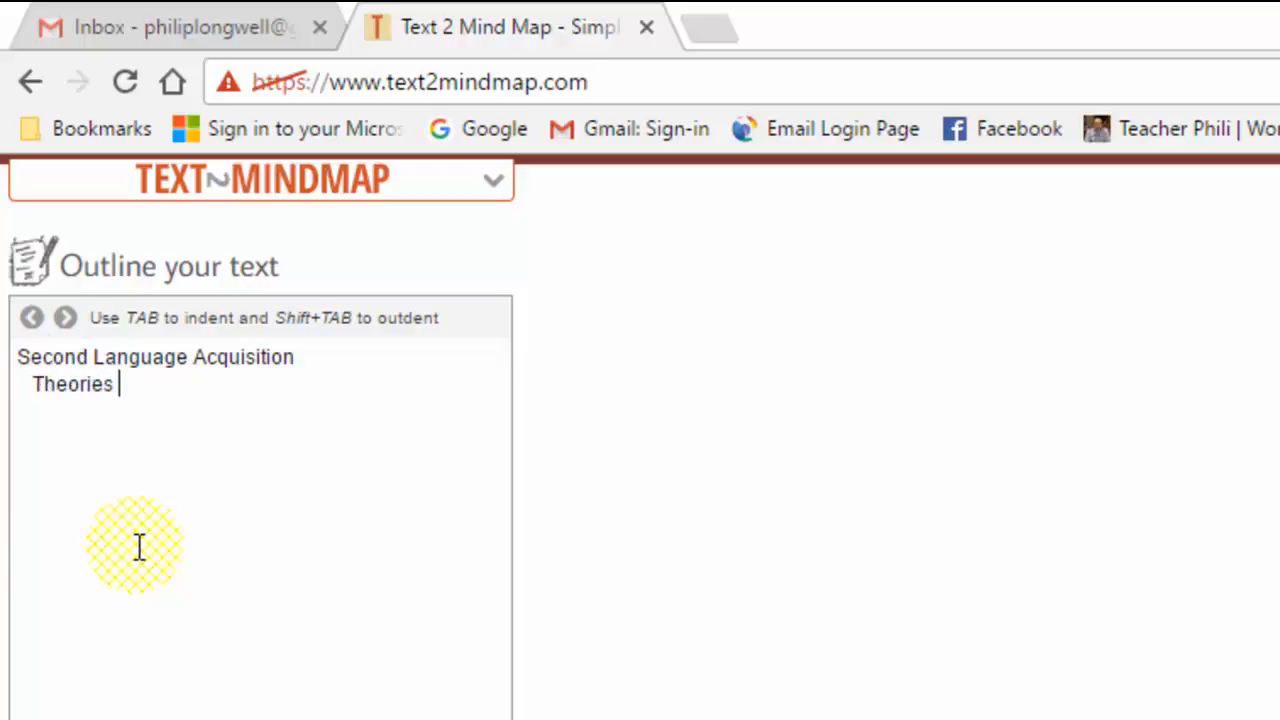
pyautogui.write('and hypothesis')
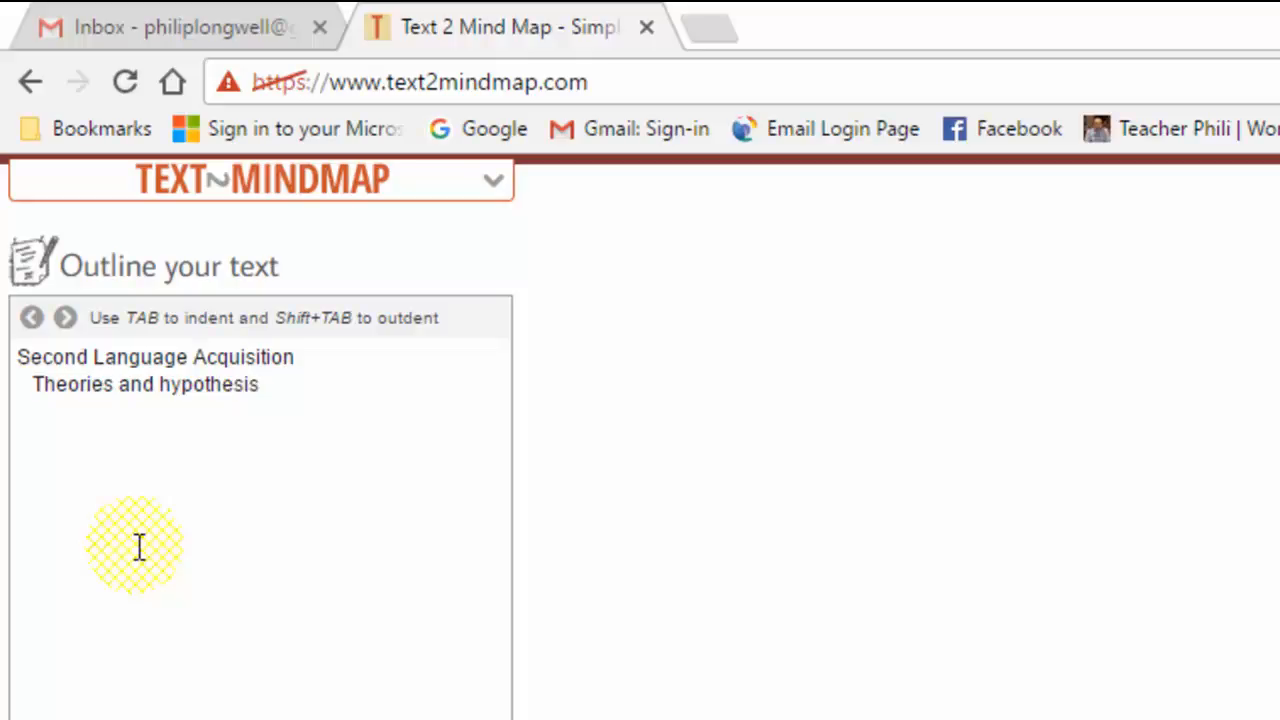
pyautogui.write(' \tAffective Factors \t')
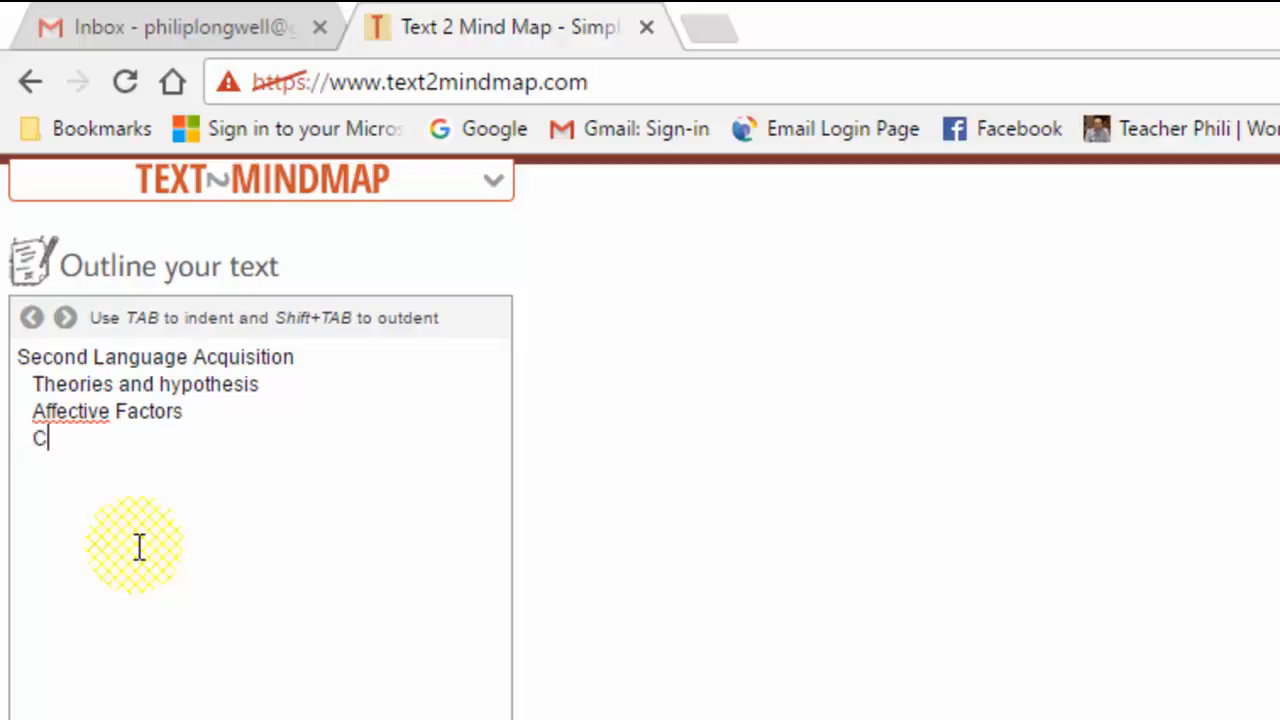
pyautogui.write('Cognitive D')
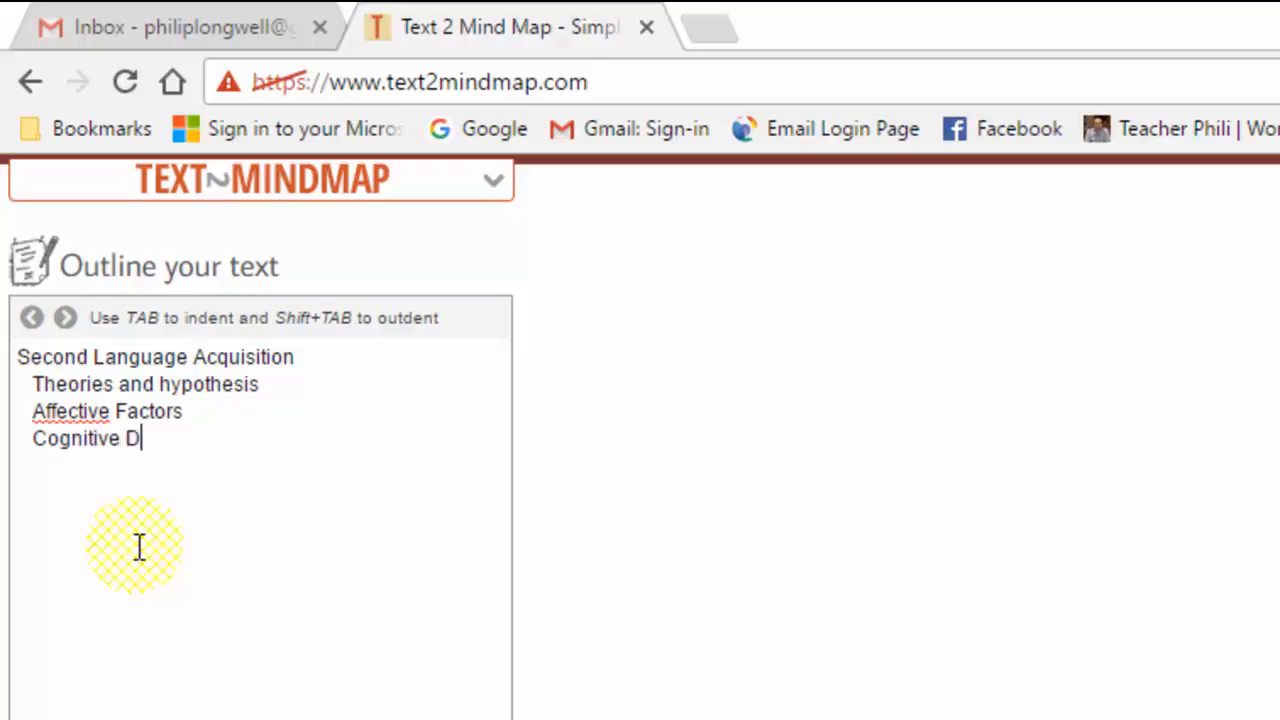
pyautogui.write('evelopment \t')
pyautogui.write('Strategies \t')
pyautogui.write('Soci')
pyautogui.write('ocultural Factors')
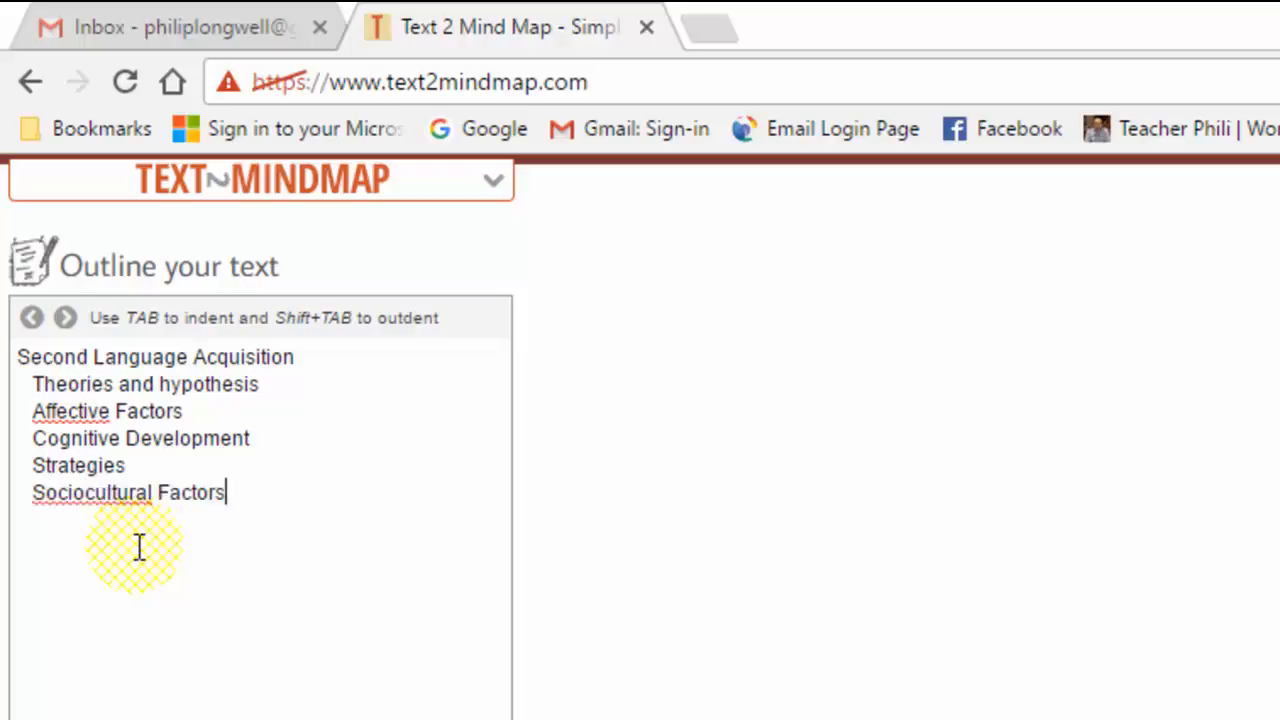
pyautogui.write(' \tApplied Linguistics')
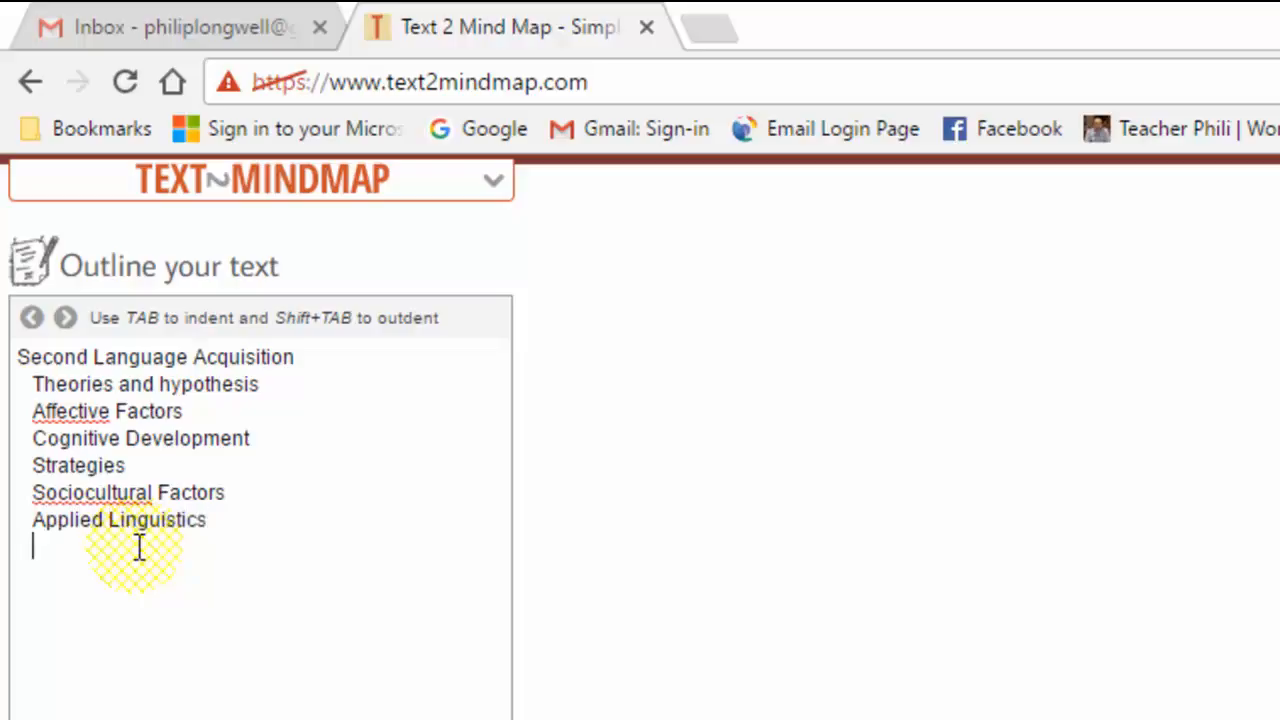
pyautogui.press('Return')
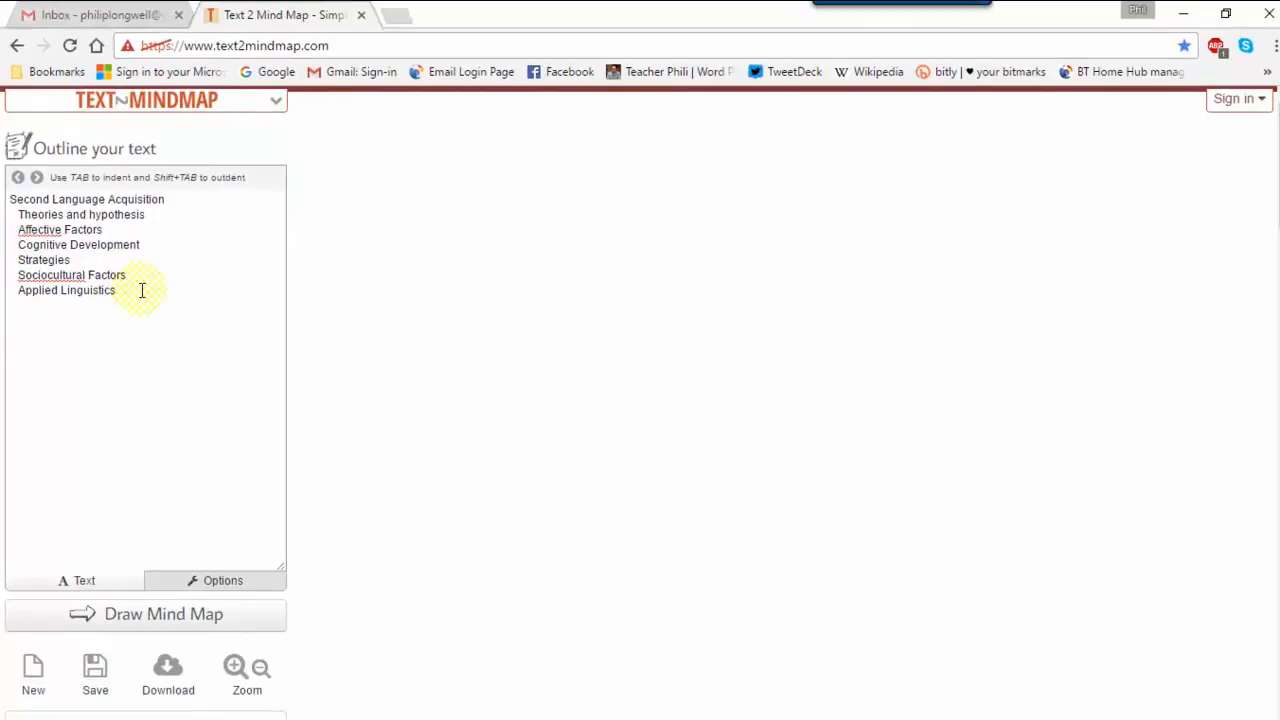
# Draw the mind map and spread the six subtopic nodes apart around the Second Language Acquisition node.
pyautogui.click(187, 622)
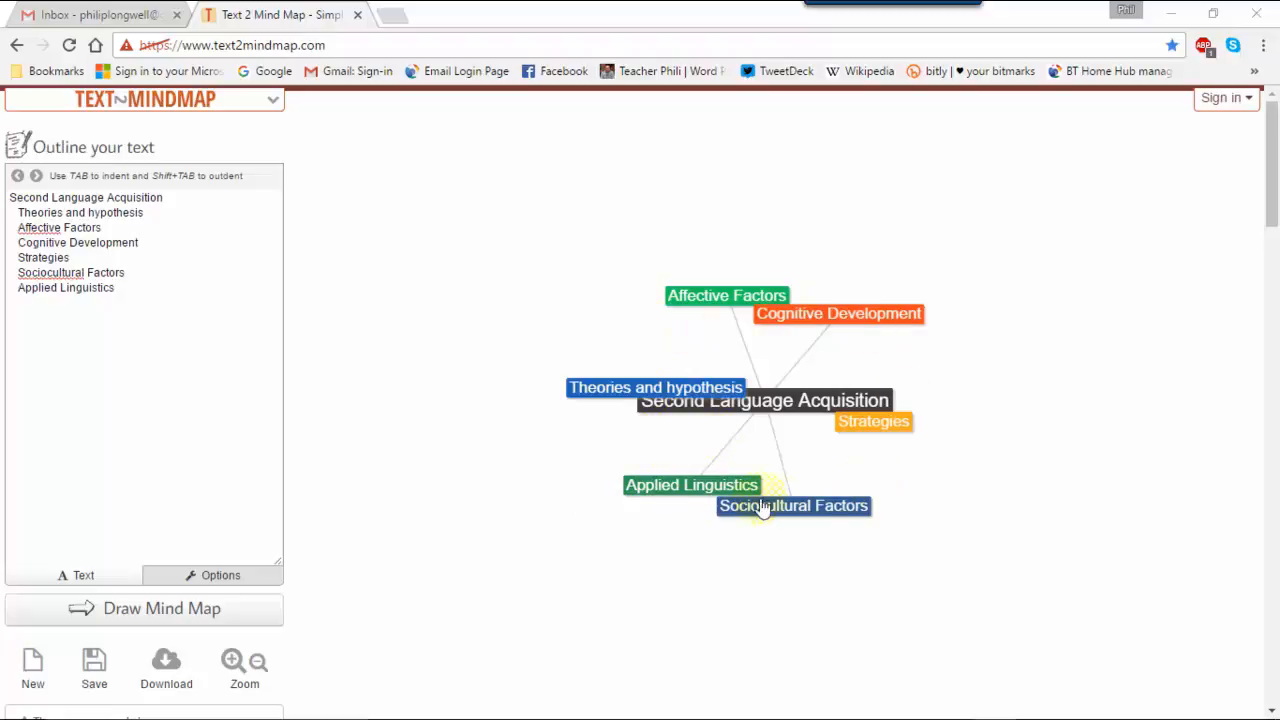
pyautogui.moveTo(694, 391); pyautogui.dragTo(627, 343)
pyautogui.moveTo(703, 297); pyautogui.dragTo(687, 245)
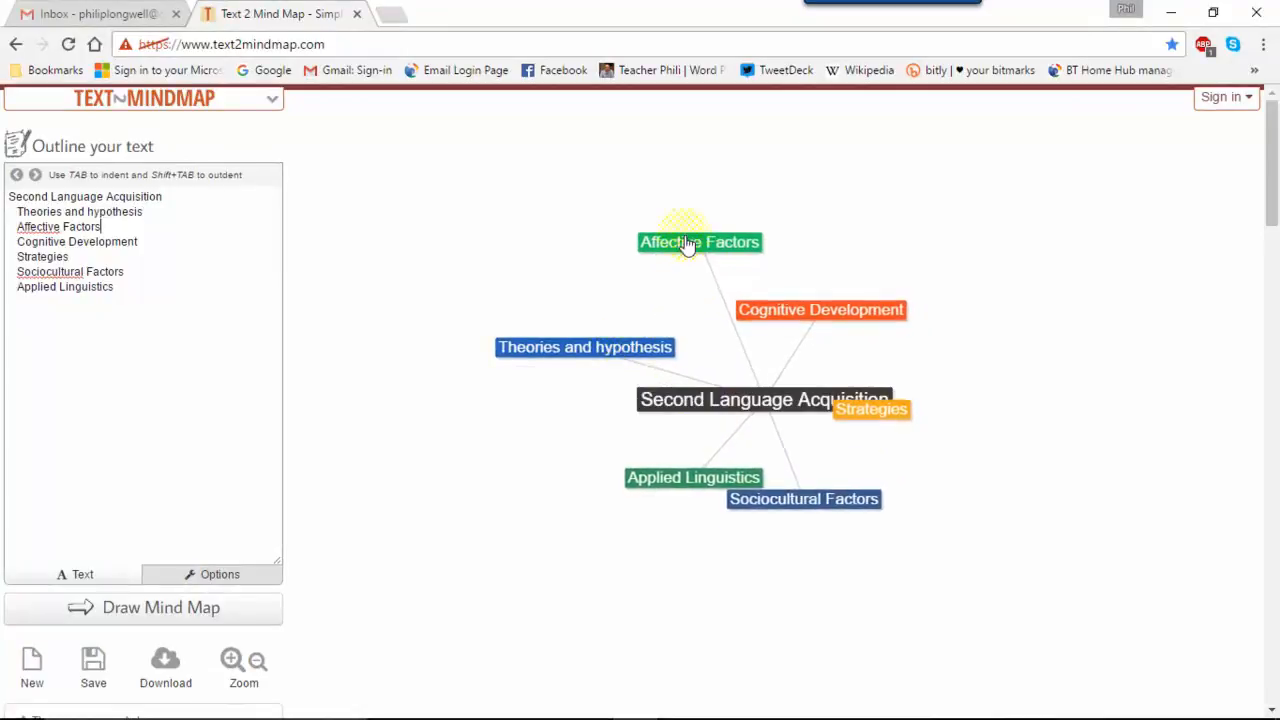
pyautogui.moveTo(808, 317); pyautogui.dragTo(899, 291)
pyautogui.click(878, 428)
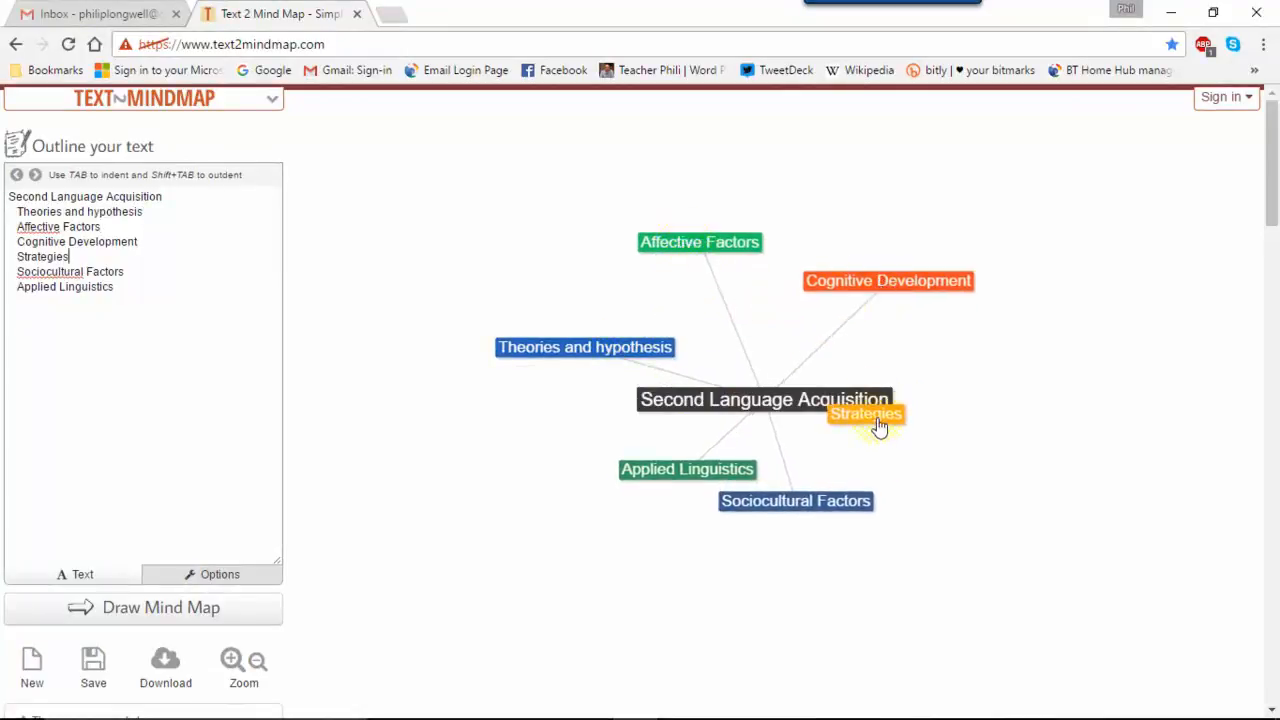
pyautogui.moveTo(878, 428); pyautogui.dragTo(965, 459)
pyautogui.moveTo(750, 505); pyautogui.dragTo(620, 505)
pyautogui.moveTo(765, 484); pyautogui.dragTo(814, 520)
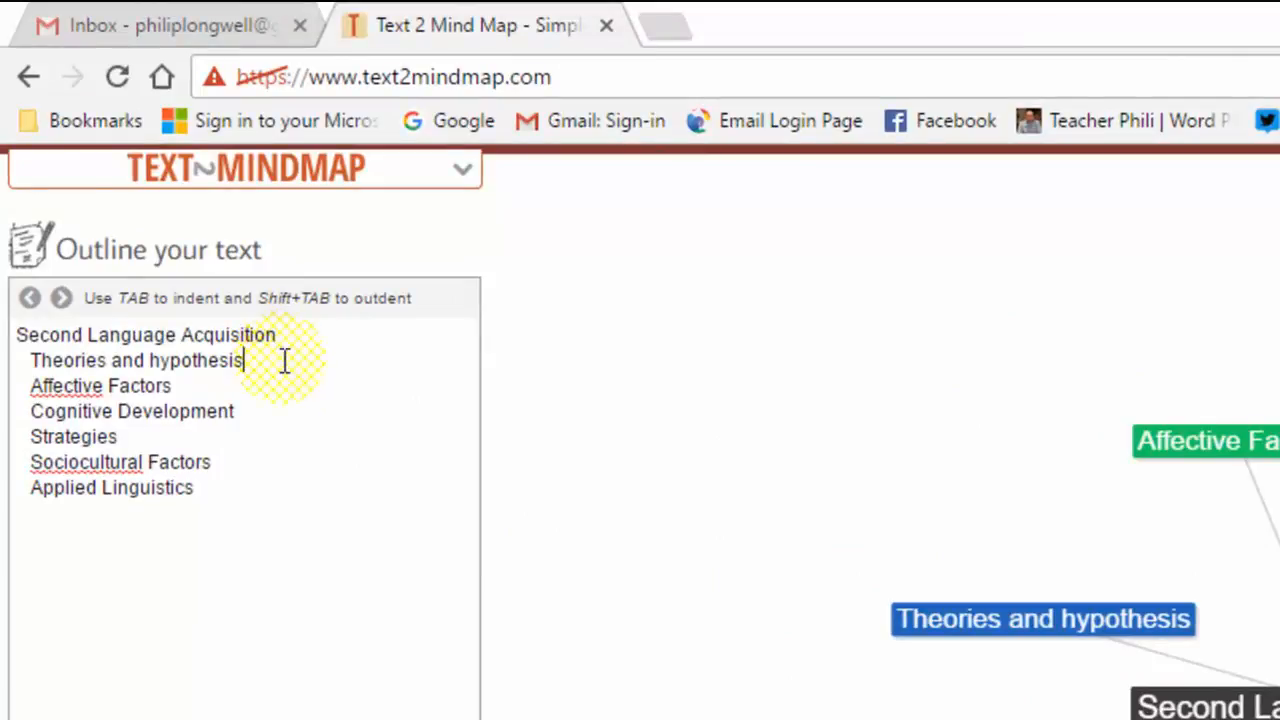
# Add Skinner, Brumner, Long and Krashen as entries indented one level below Theories and hypothesis.
pyautogui.press('Return')
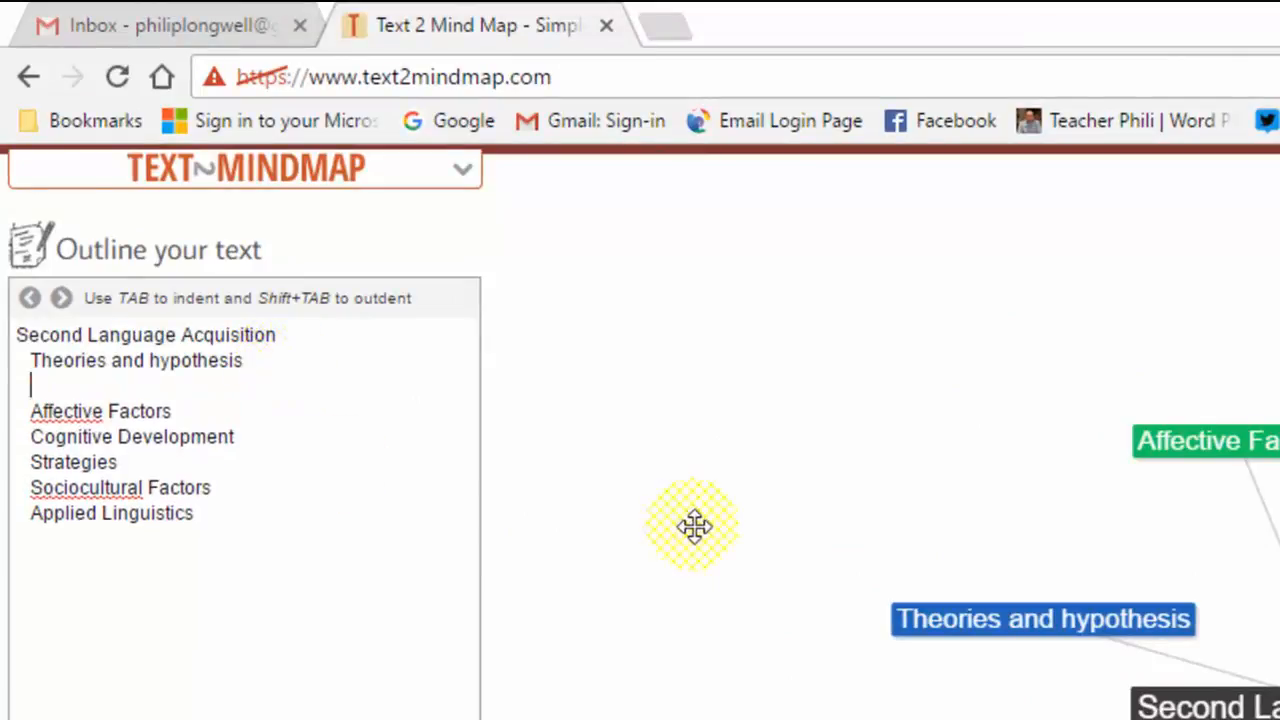
pyautogui.press('Tab')
pyautogui.write('Skinner')
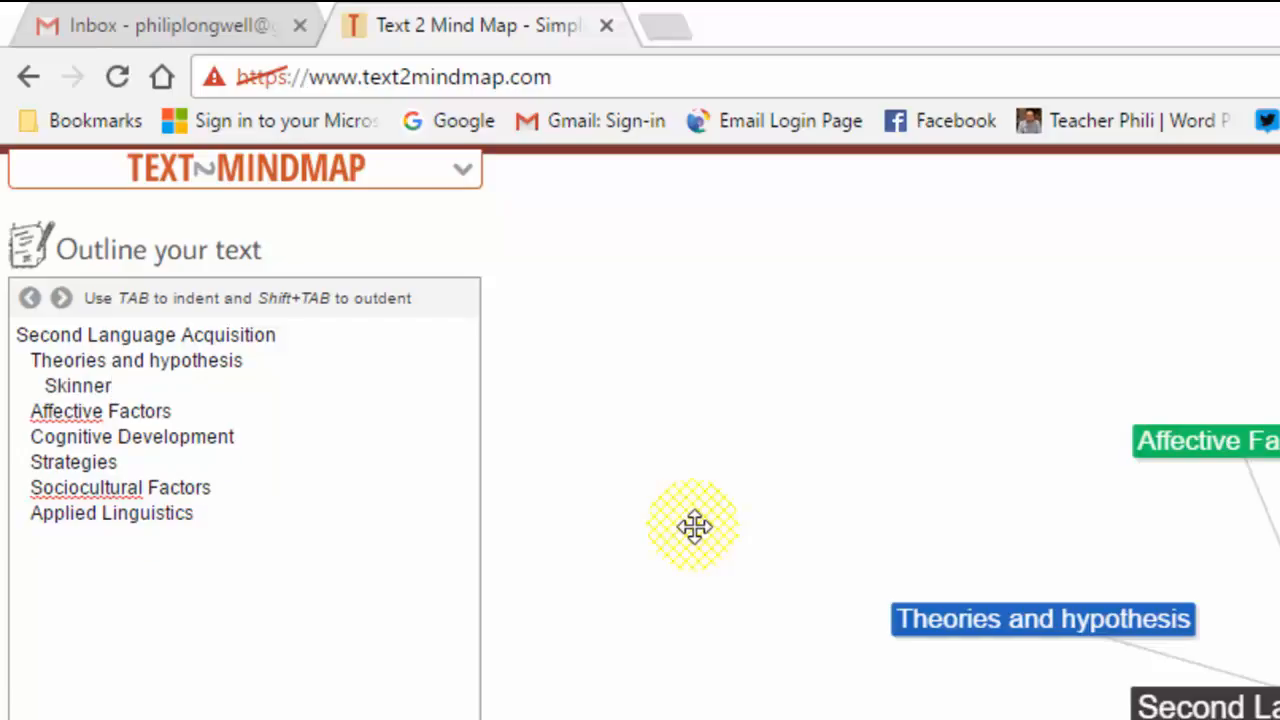
pyautogui.press('Return')
pyautogui.write('Brumner')
pyautogui.press('Return')
pyautogui.write('Long')
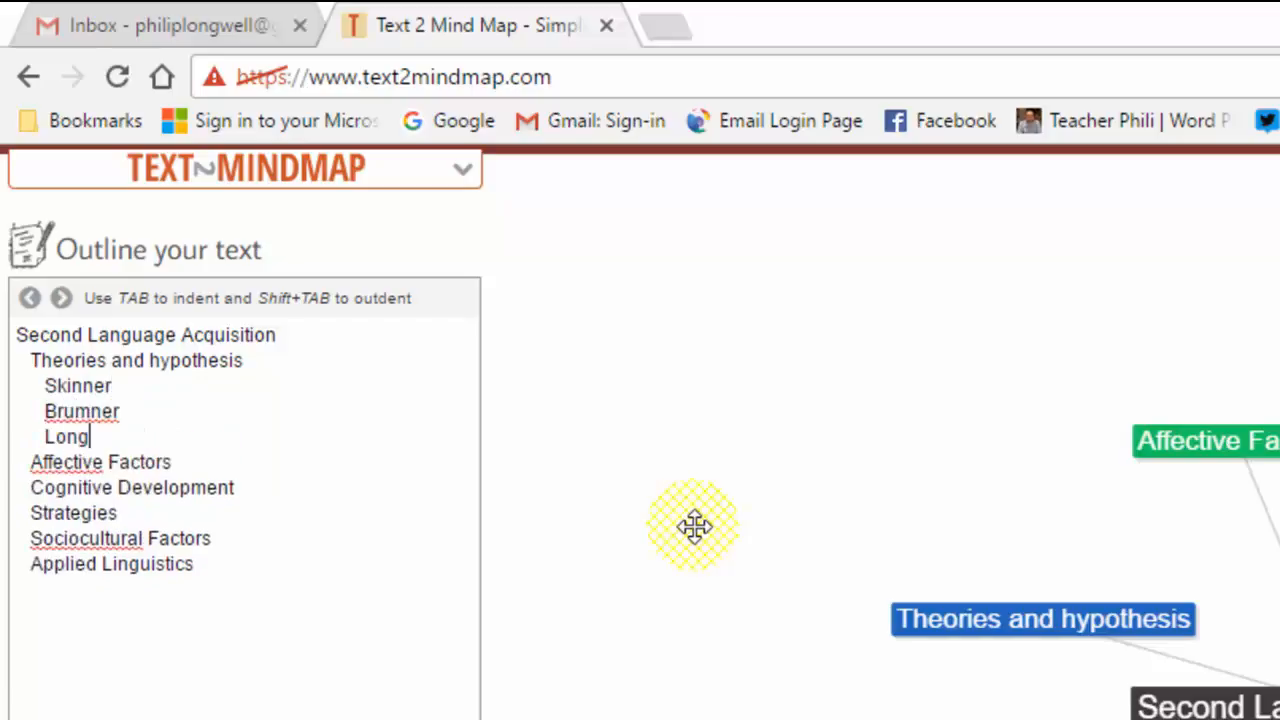
pyautogui.press('Return')
pyautogui.write('Krashen')
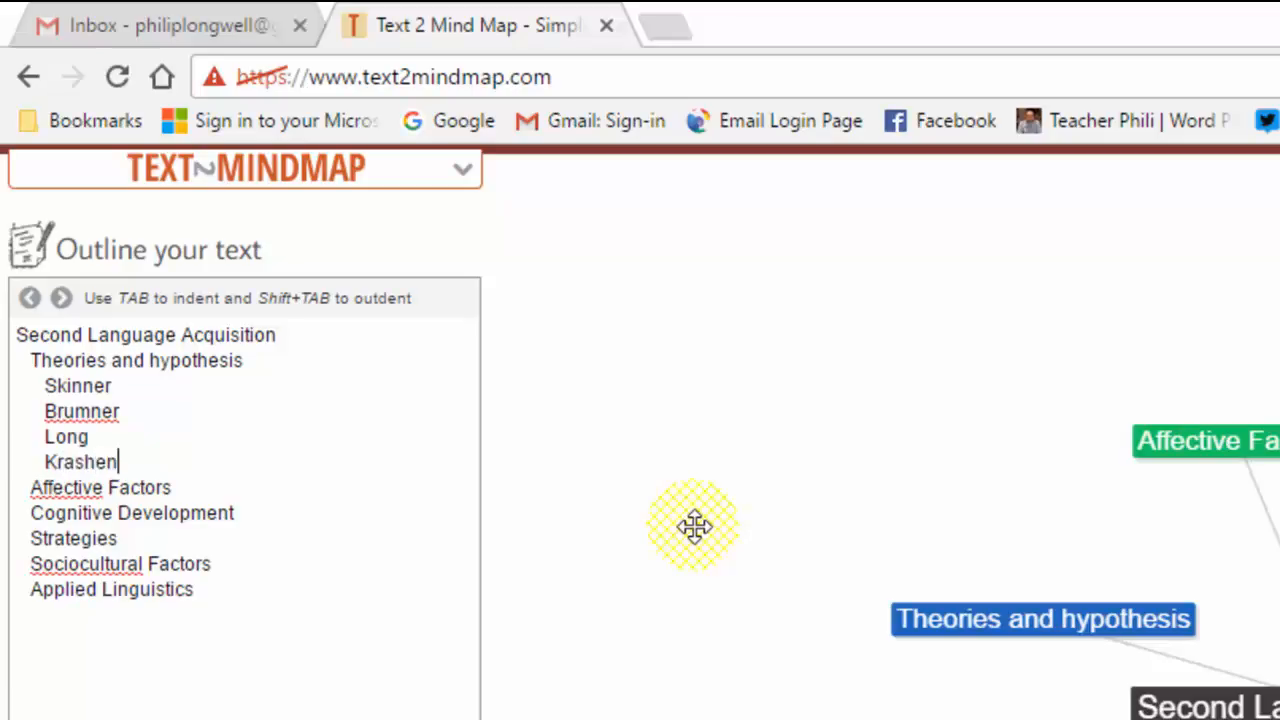
# Continue the list below Theories and hypothesis with Chomsky, Schmidt, Vygotsky and Swain.
pyautogui.press('Return')
pyautogui.write('Chomsky')
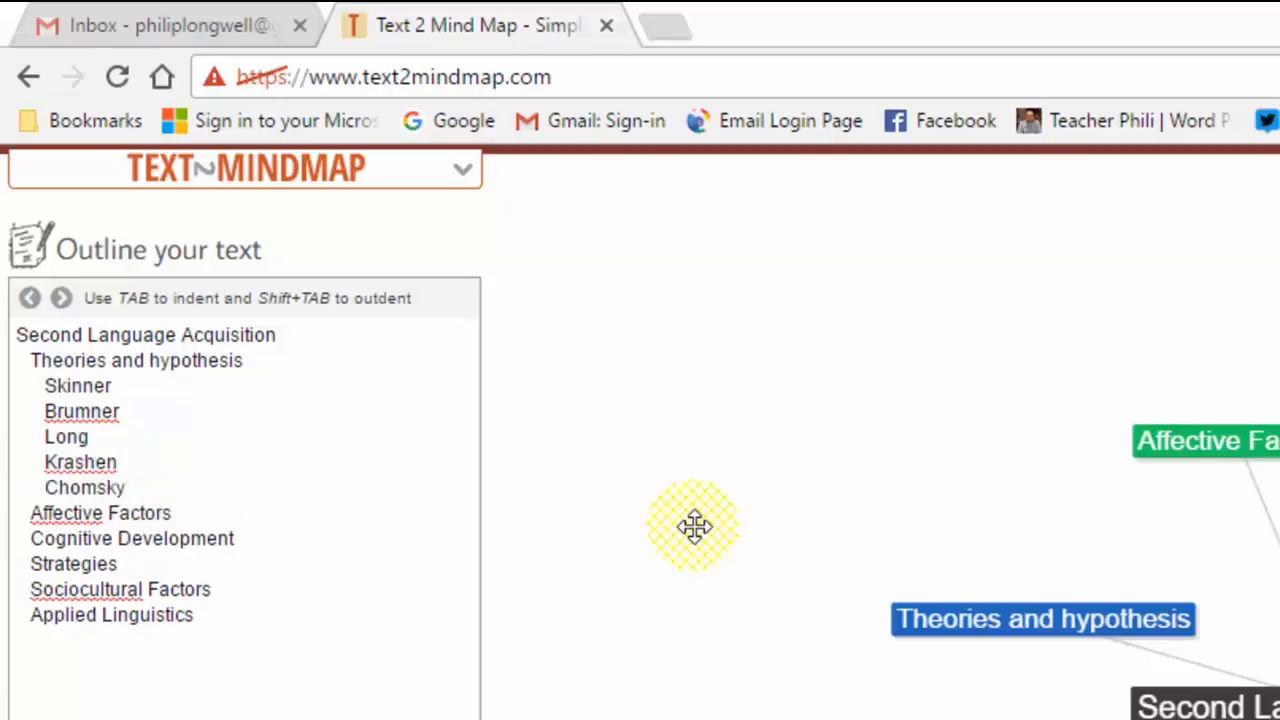
pyautogui.press('Return')
pyautogui.write('Sch')
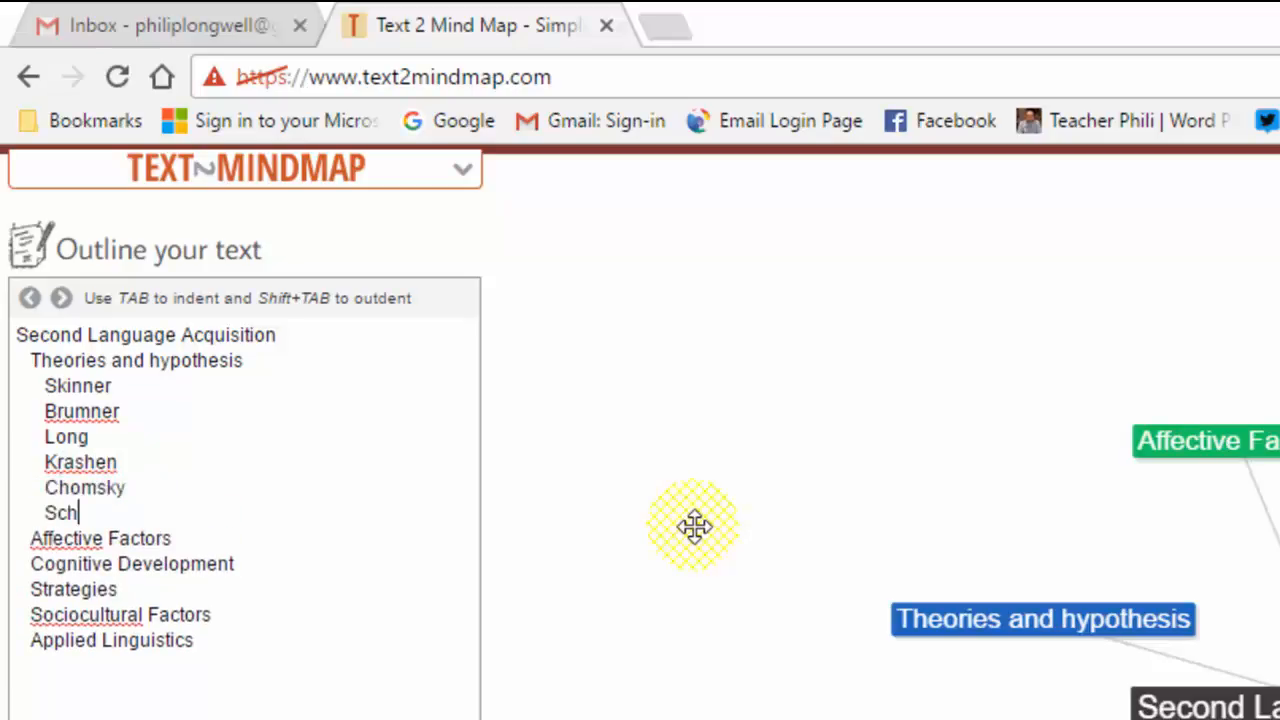
pyautogui.write('midt')
pyautogui.press('Return')
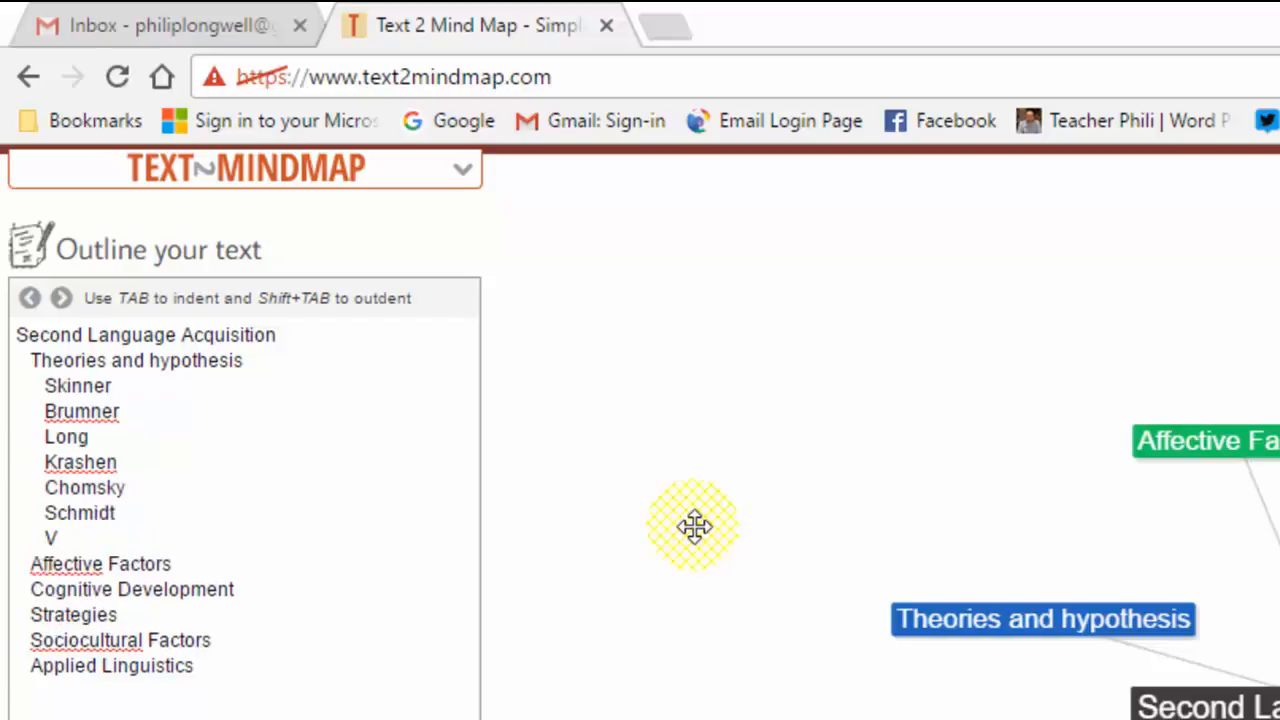
pyautogui.write('Vygotsky')
pyautogui.press('Return')
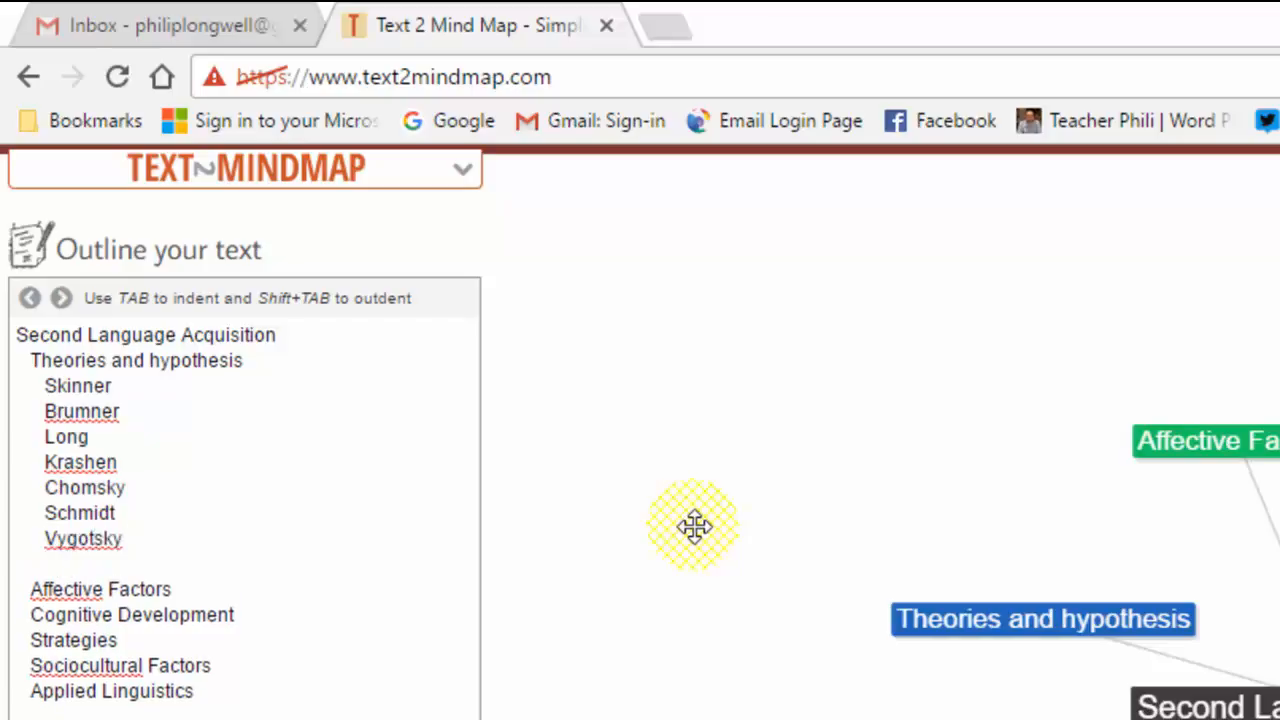
pyautogui.write('Swain')
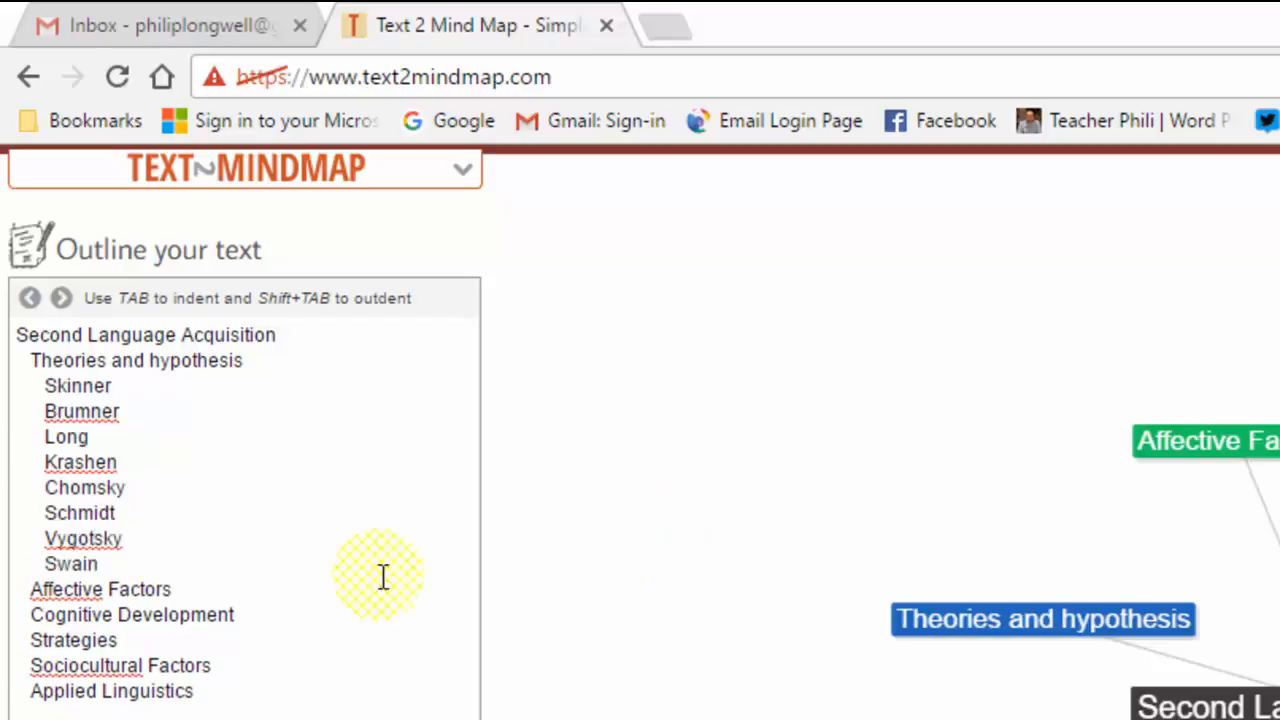
pyautogui.moveTo(46, 386); pyautogui.dragTo(133, 566)
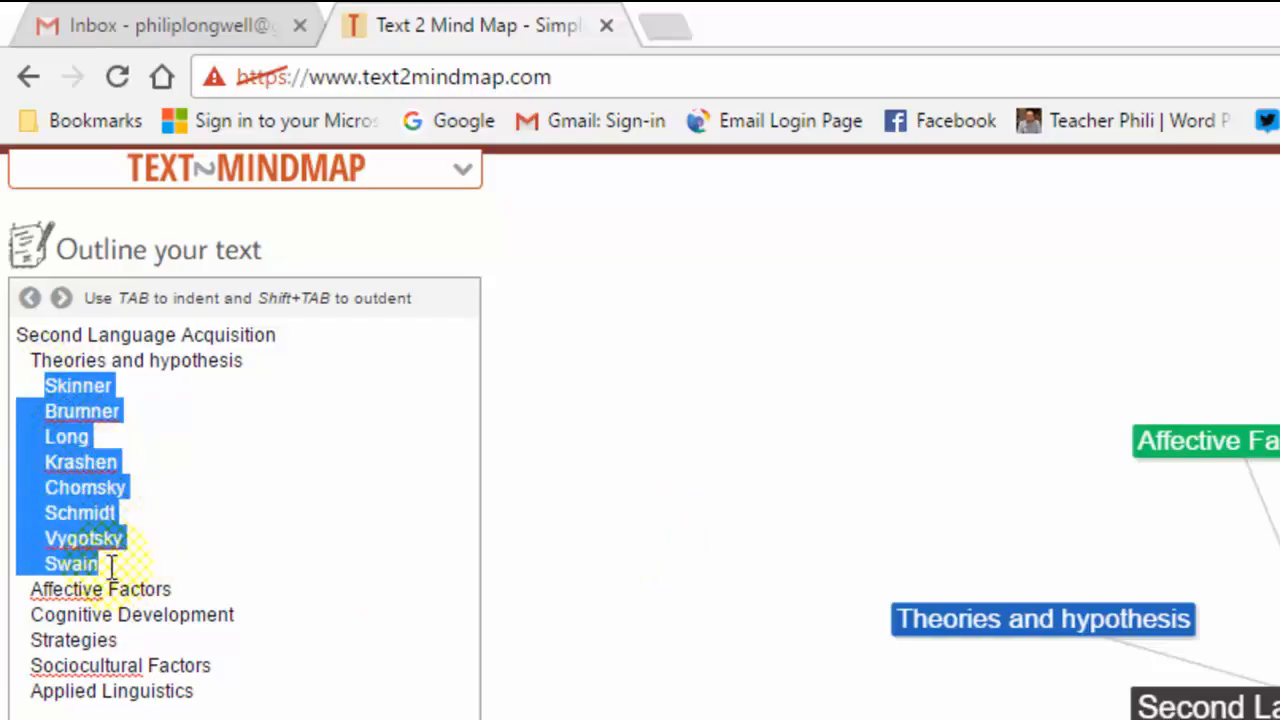
pyautogui.click(282, 583)
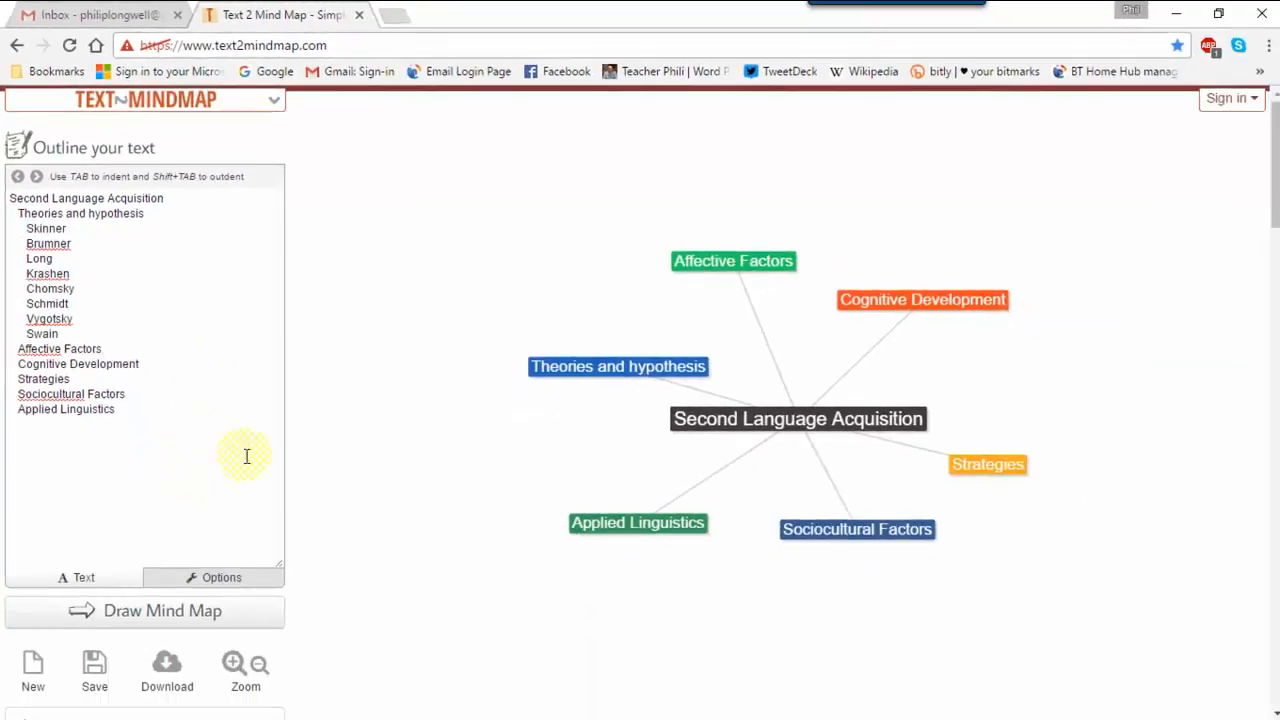
# Redraw the mind map and arrange the eight theorist nodes in a ring around Theories and hypothesis.
pyautogui.click(202, 614)
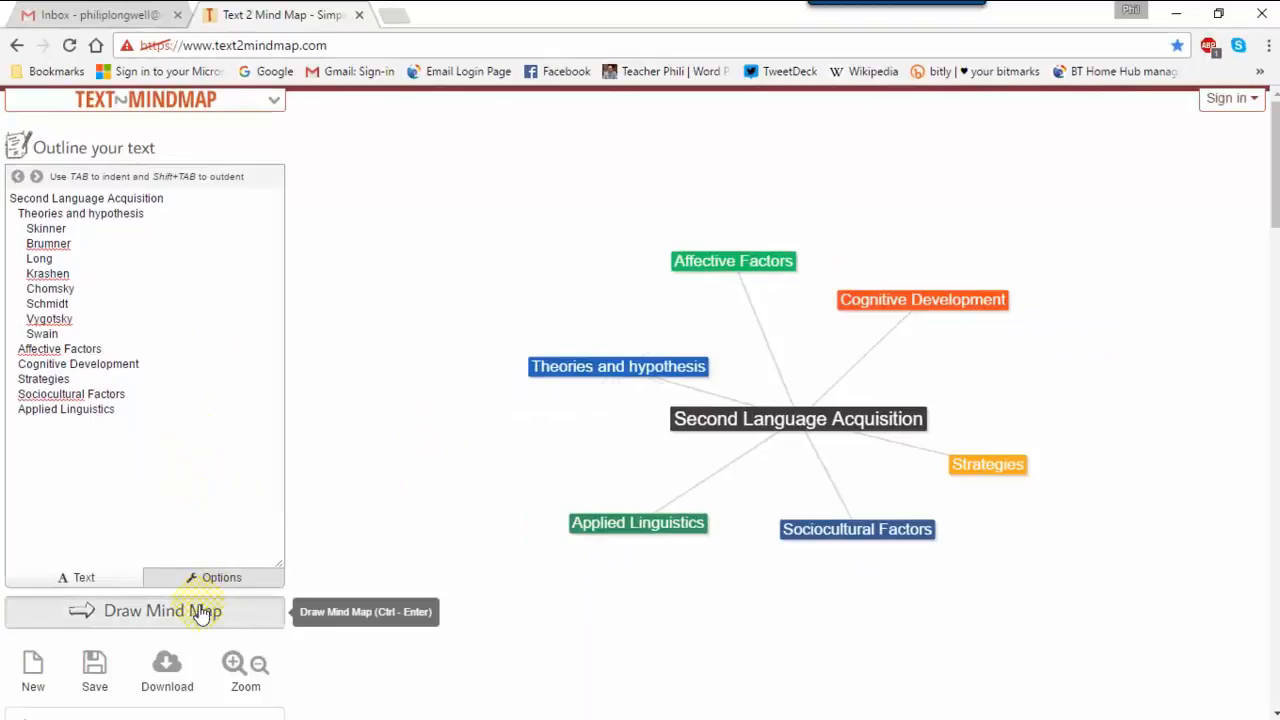
pyautogui.moveTo(500, 377); pyautogui.dragTo(460, 347)
pyautogui.click(535, 296)
pyautogui.moveTo(535, 300); pyautogui.dragTo(493, 266)
pyautogui.moveTo(598, 241); pyautogui.dragTo(652, 226)
pyautogui.click(619, 343)
pyautogui.moveTo(548, 414); pyautogui.dragTo(511, 419)
pyautogui.moveTo(552, 478); pyautogui.dragTo(521, 487)
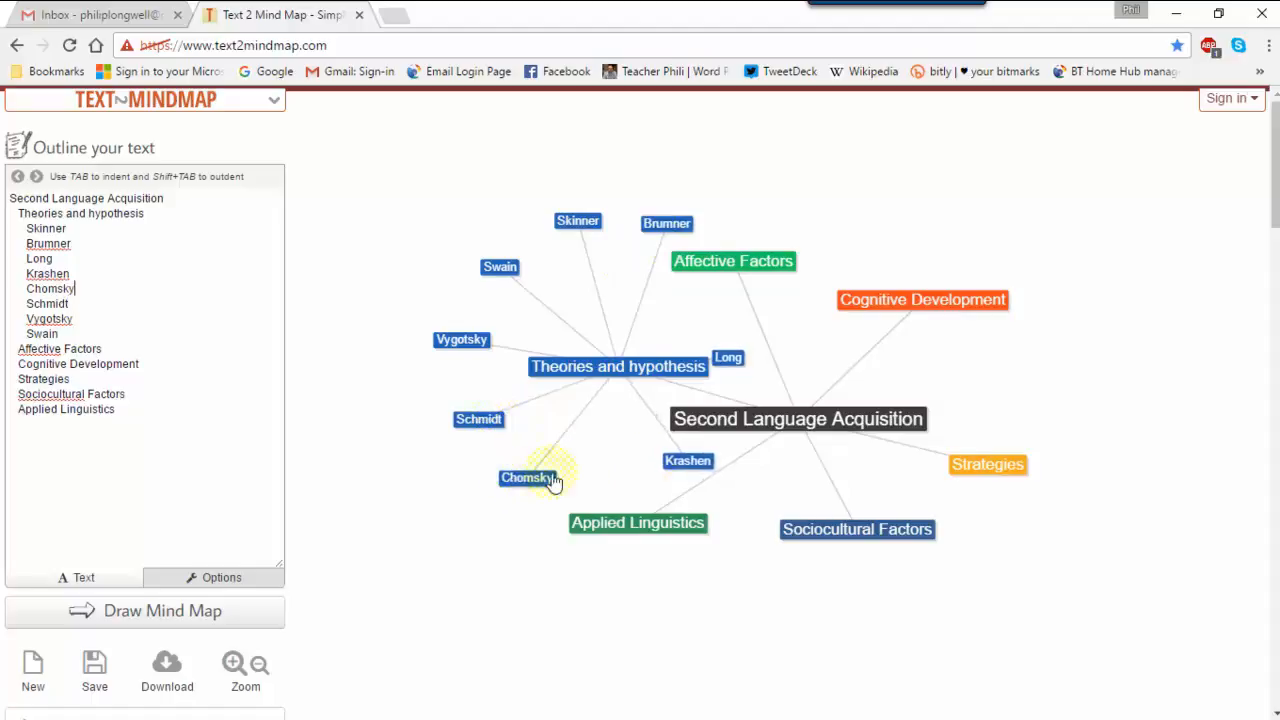
pyautogui.moveTo(681, 471); pyautogui.dragTo(624, 484)
pyautogui.moveTo(729, 358); pyautogui.dragTo(686, 330)
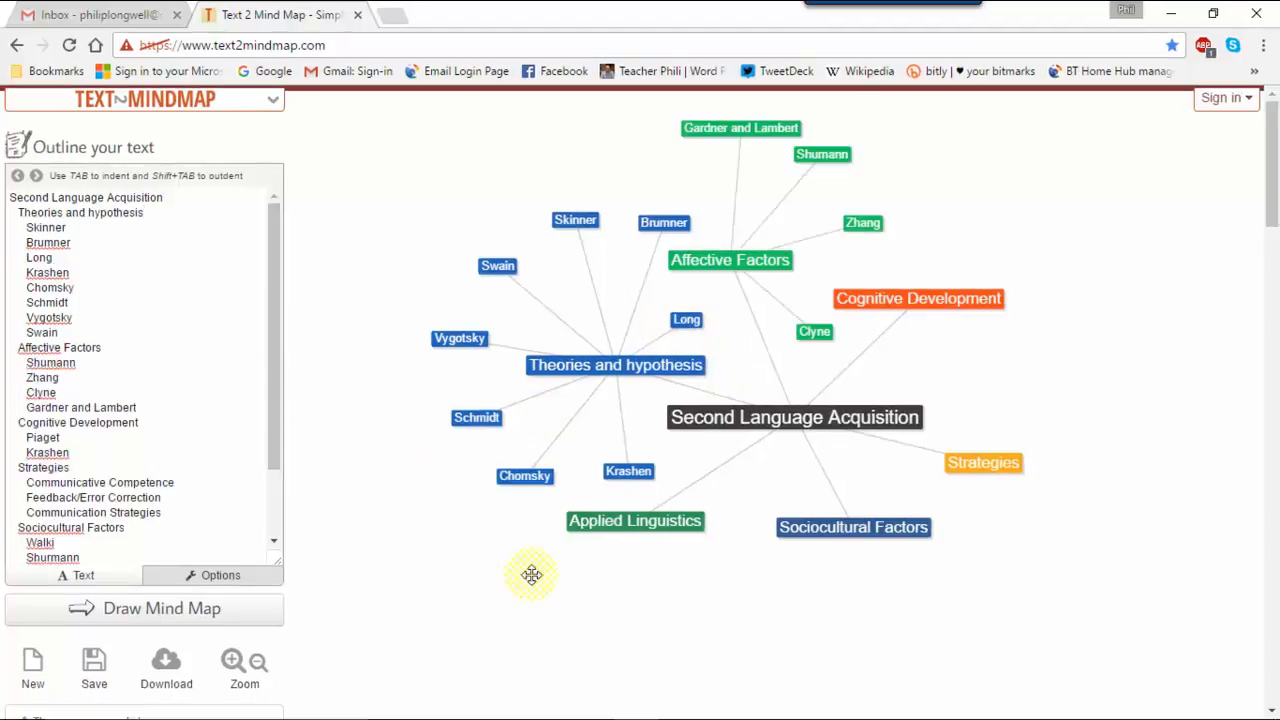
# Redraw the mind map with the outline entries under Cognitive Development, Strategies, Sociocultural Factors and Applied Linguistics.
pyautogui.moveTo(271, 320); pyautogui.dragTo(274, 356)
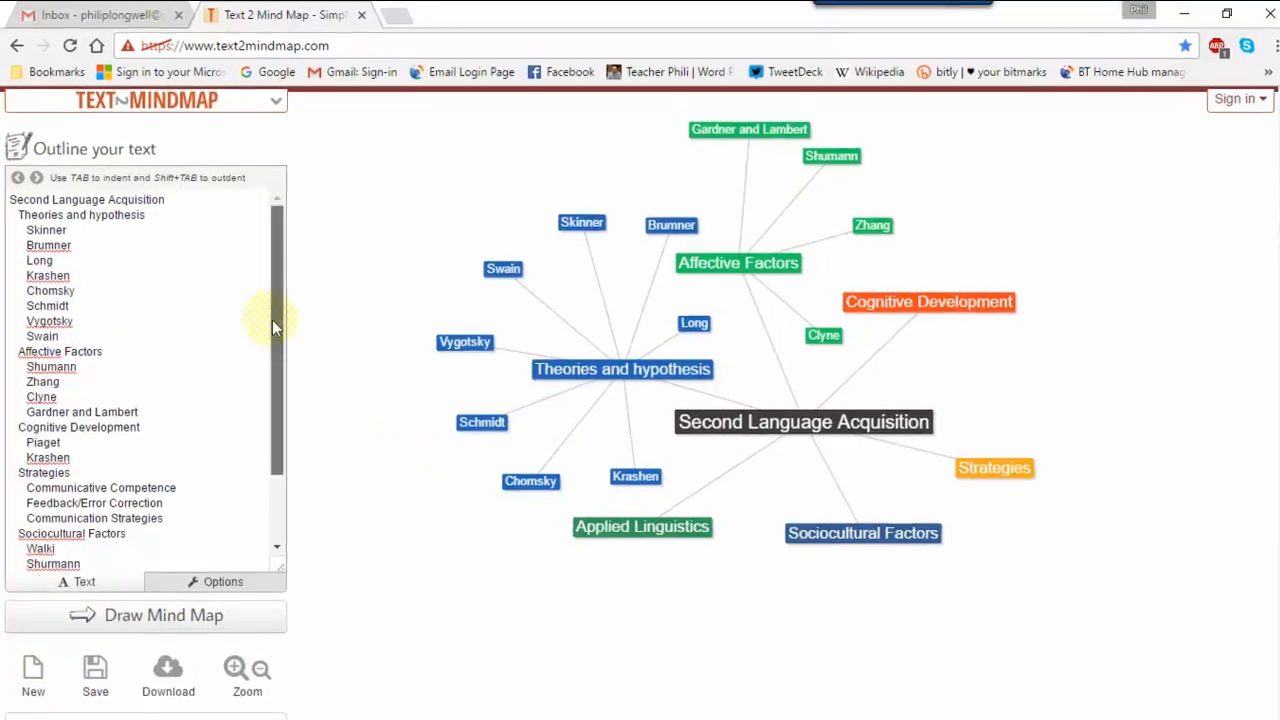
pyautogui.moveTo(330, 430); pyautogui.dragTo(340, 496)
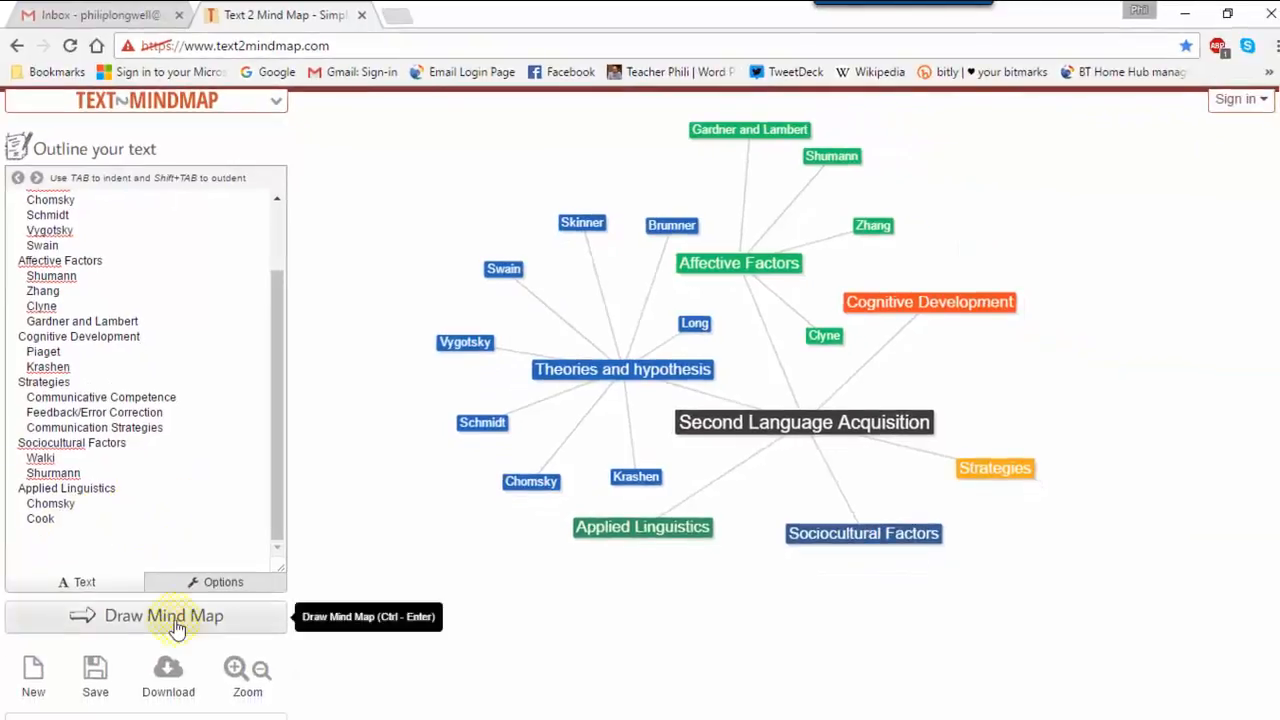
pyautogui.click(176, 628)
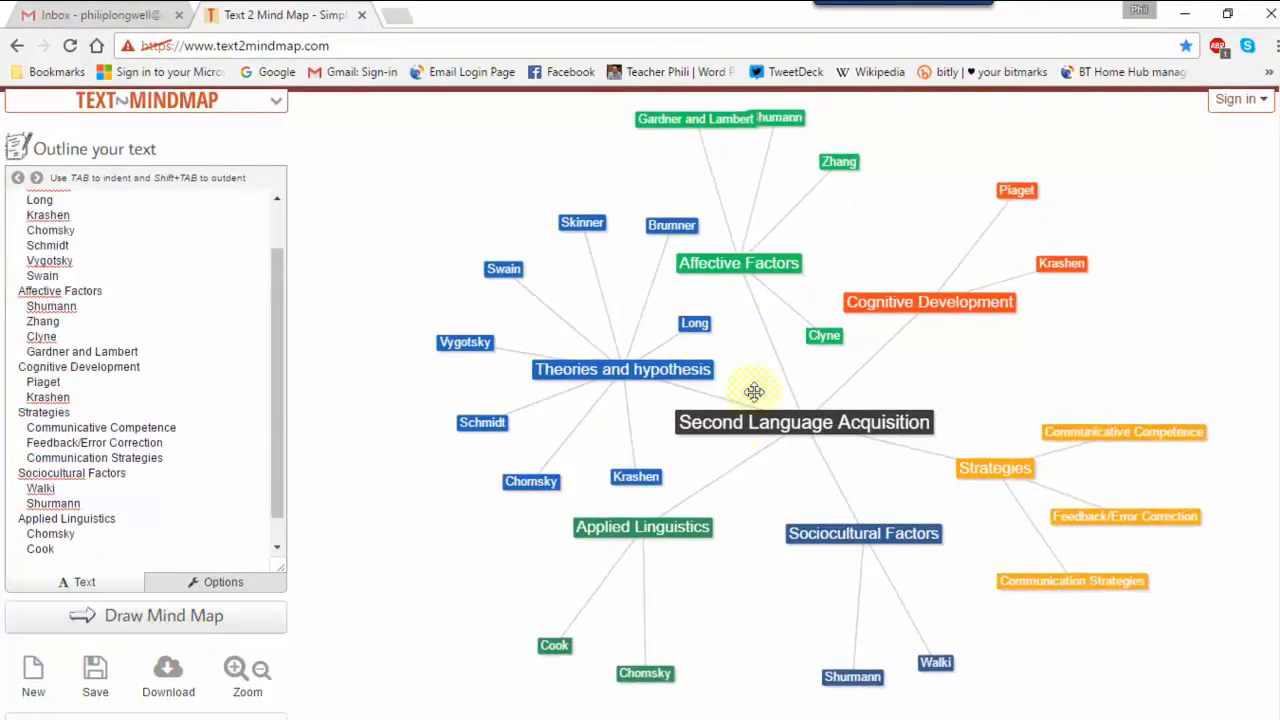
# Separate the Gardner and Lambert, Shumann and Zhang nodes, and move Affective Factors away from the Theories and hypothesis branch.
pyautogui.moveTo(674, 126); pyautogui.dragTo(641, 146)
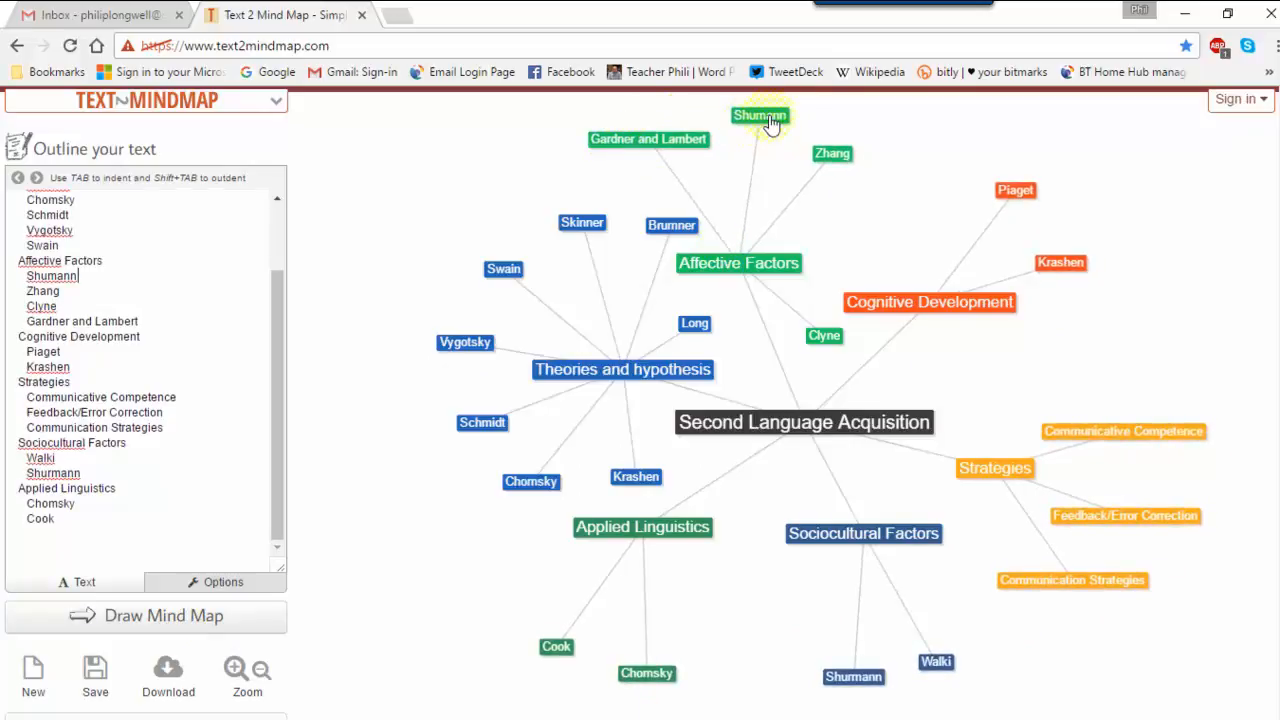
pyautogui.moveTo(767, 120); pyautogui.dragTo(797, 123)
pyautogui.moveTo(843, 168); pyautogui.dragTo(883, 160)
pyautogui.moveTo(789, 263); pyautogui.dragTo(871, 266)
# Move the Cognitive Development node outward and reposition its Piaget and Krashen nodes.
pyautogui.click(918, 316)
pyautogui.moveTo(918, 316); pyautogui.dragTo(976, 323)
pyautogui.moveTo(1039, 203); pyautogui.dragTo(1022, 205)
pyautogui.moveTo(1112, 274); pyautogui.dragTo(1157, 286)
# Reposition the Communicative Competence and Feedback/Error Correction nodes beside Strategies, and move Applied Linguistics slightly further from the central topic.
pyautogui.moveTo(1096, 456); pyautogui.dragTo(1112, 434)
pyautogui.moveTo(1112, 500); pyautogui.dragTo(1111, 494)
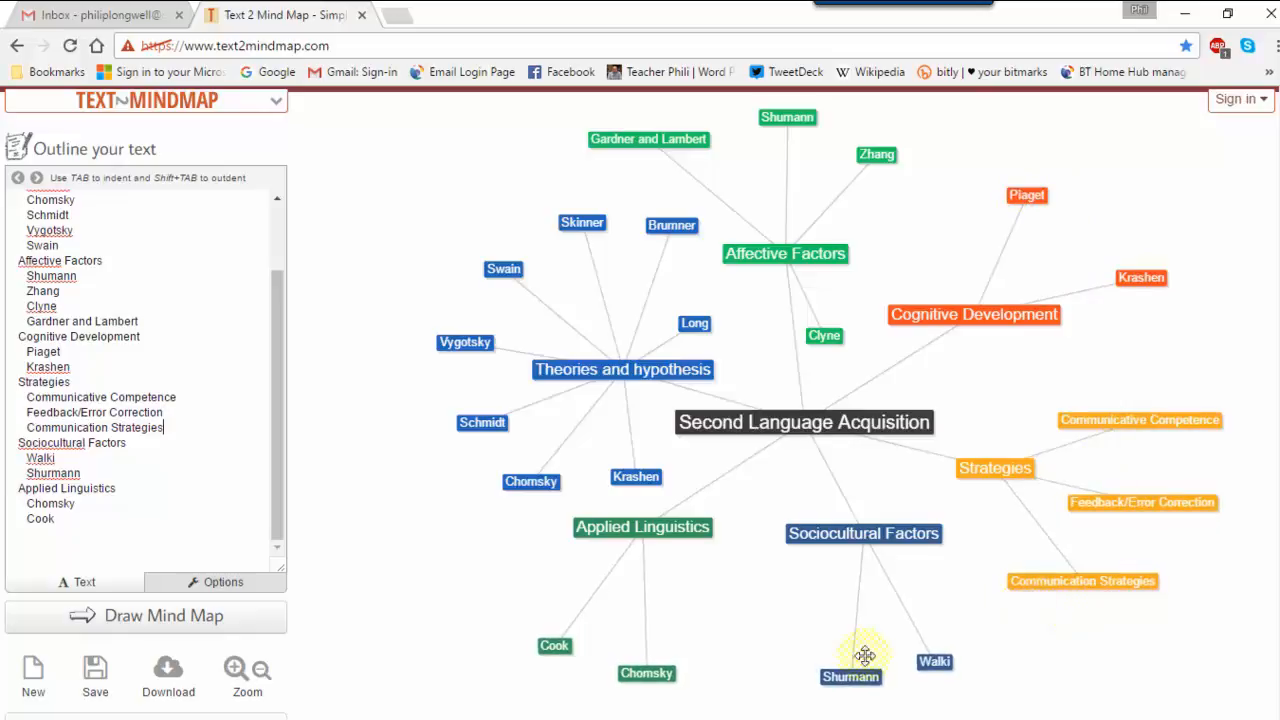
pyautogui.moveTo(683, 539); pyautogui.dragTo(686, 549)
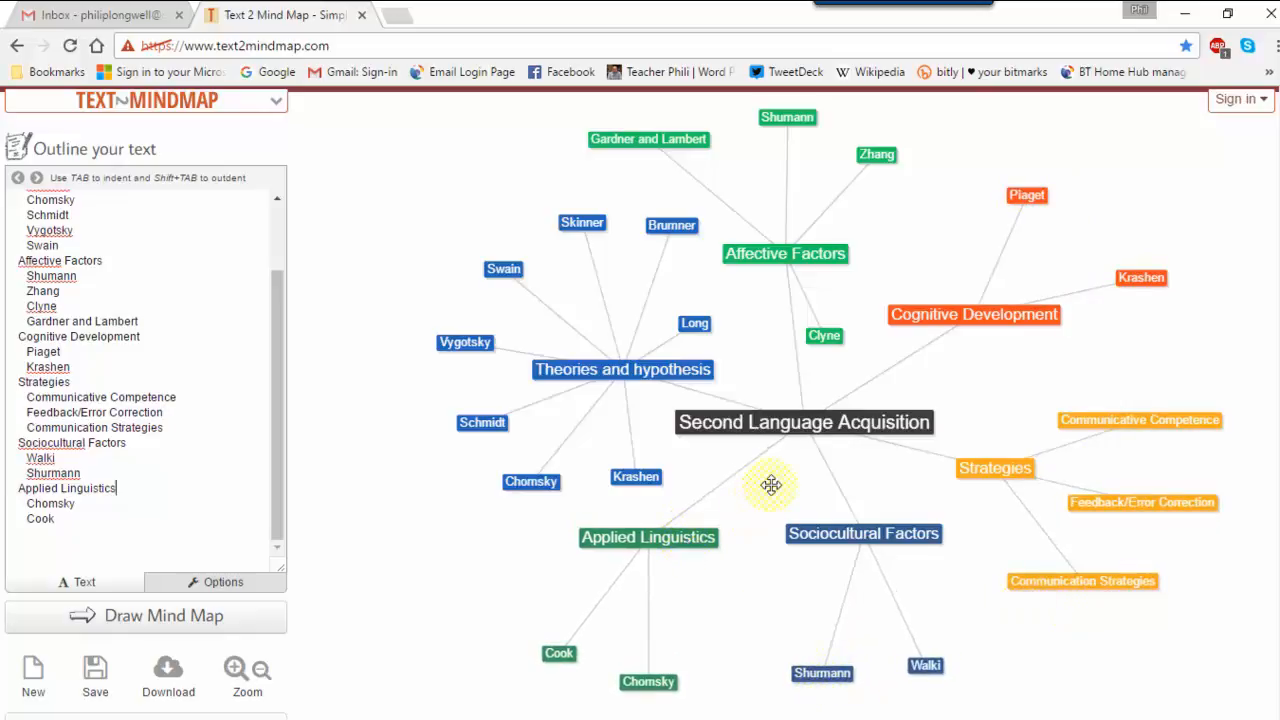
# Examine the mind map close up around the Theories and hypothesis branch, and return to an overview of the whole map.
pyautogui.moveTo(771, 485); pyautogui.dragTo(738, 491)
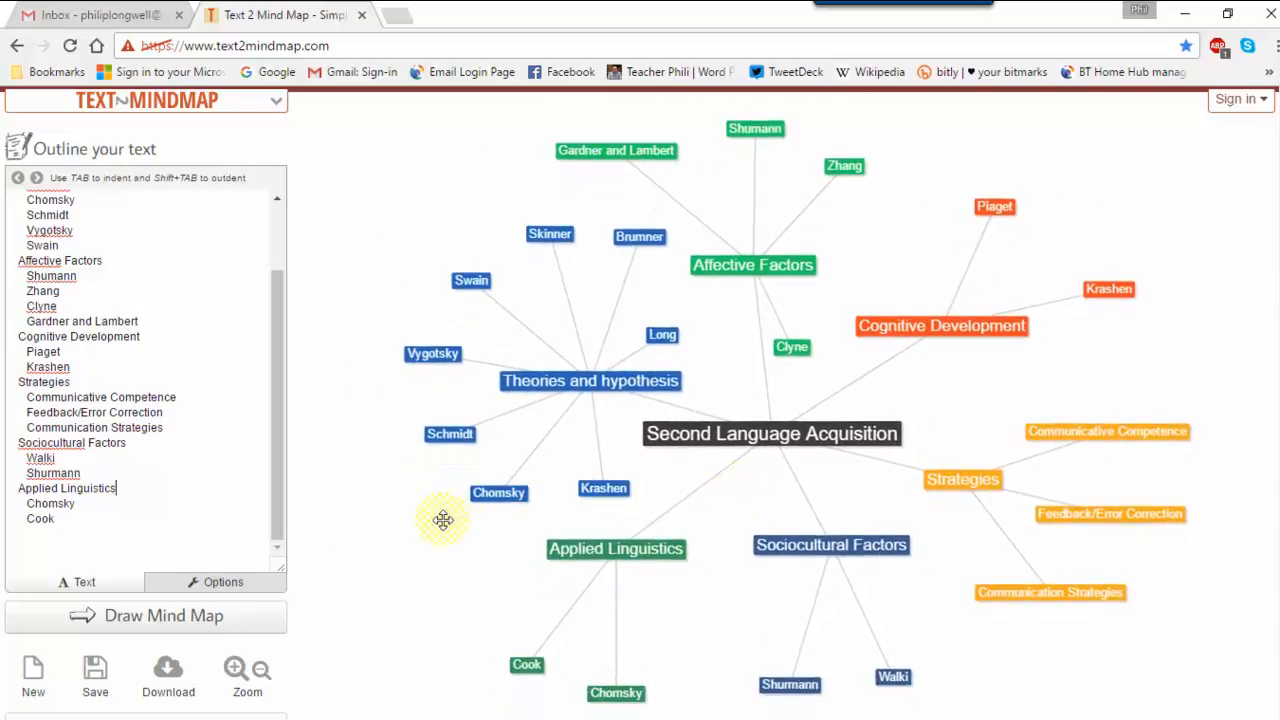
pyautogui.click(233, 670)
pyautogui.click(233, 670)
pyautogui.click(233, 670)
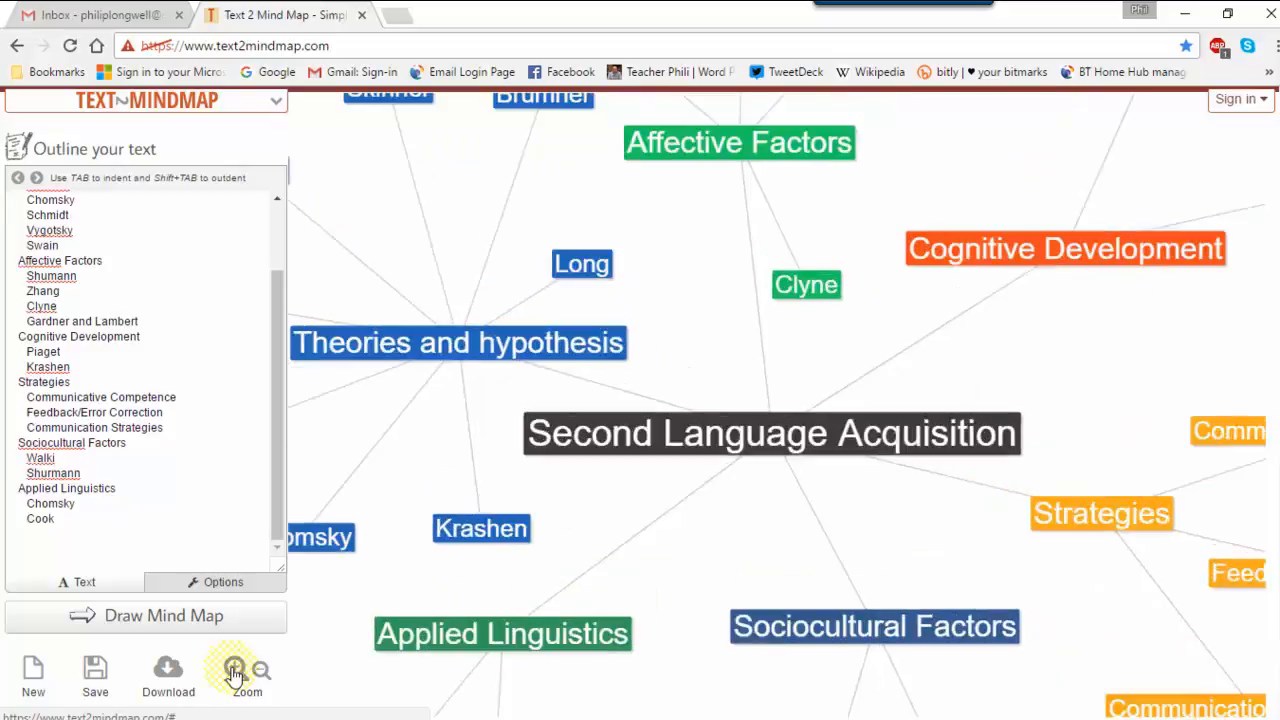
pyautogui.click(234, 673)
pyautogui.moveTo(724, 572); pyautogui.dragTo(917, 564)
pyautogui.moveTo(549, 443); pyautogui.dragTo(734, 574)
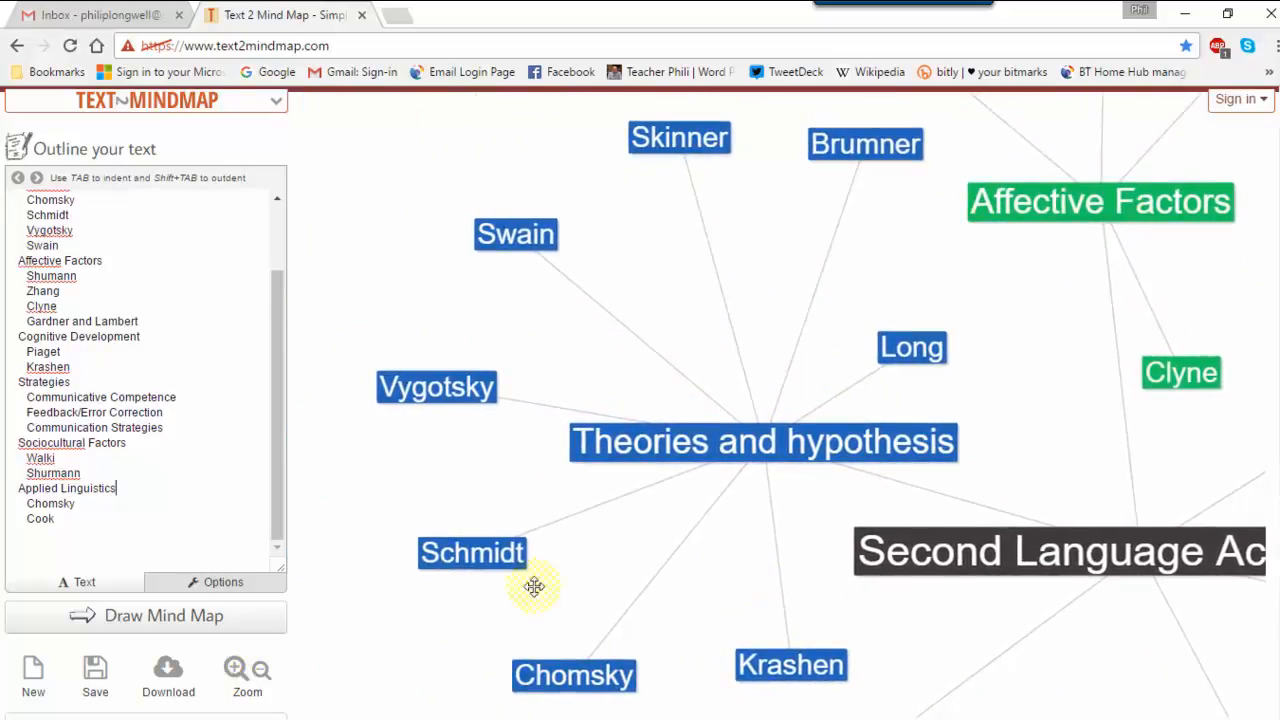
pyautogui.click(263, 670)
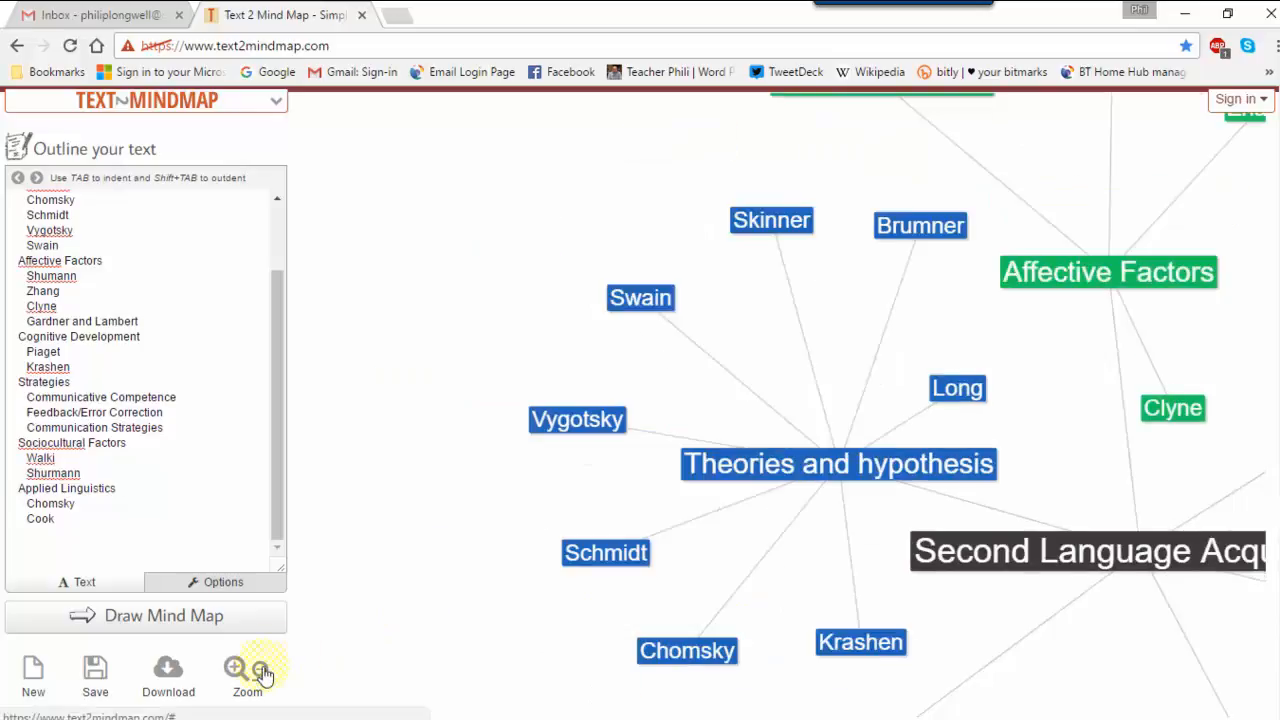
pyautogui.click(263, 670)
pyautogui.click(263, 670)
pyautogui.moveTo(828, 534); pyautogui.dragTo(443, 426)
pyautogui.click(263, 670)
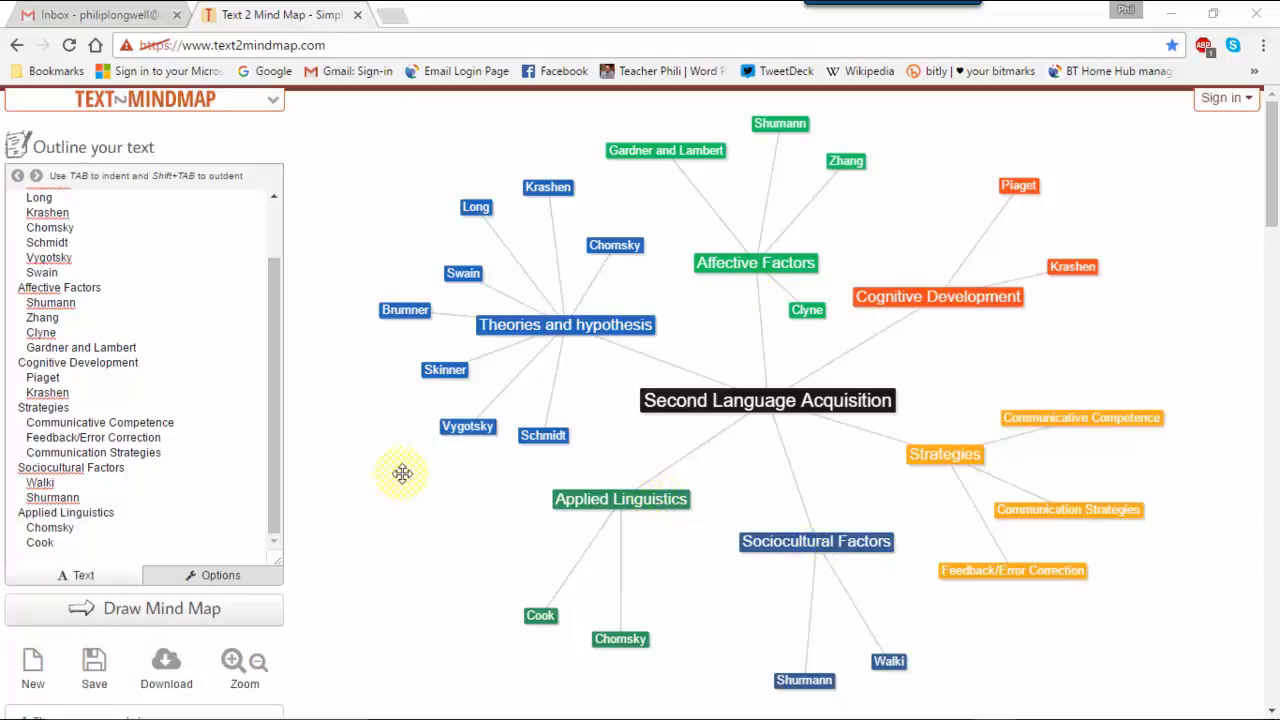
# Try colouring the mind map nodes by level, and restore colouring by branch with the Branch 1 colour left as it is.
pyautogui.click(234, 580)
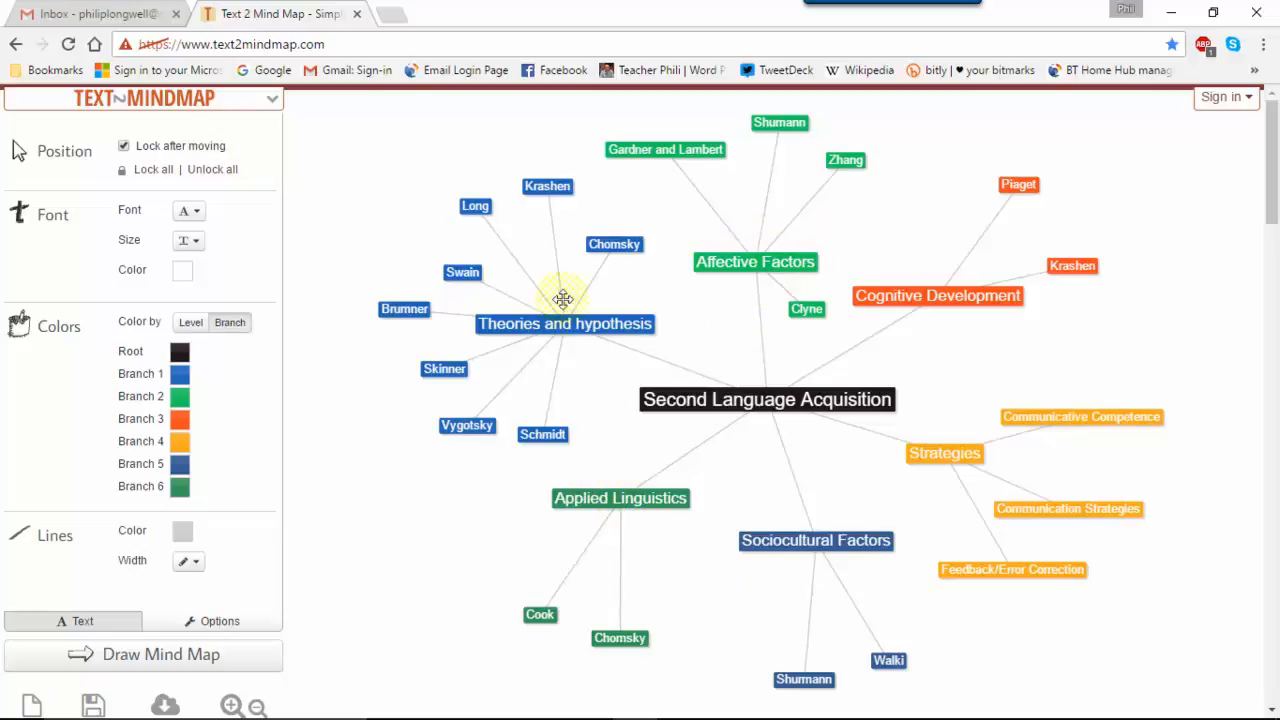
pyautogui.click(190, 322)
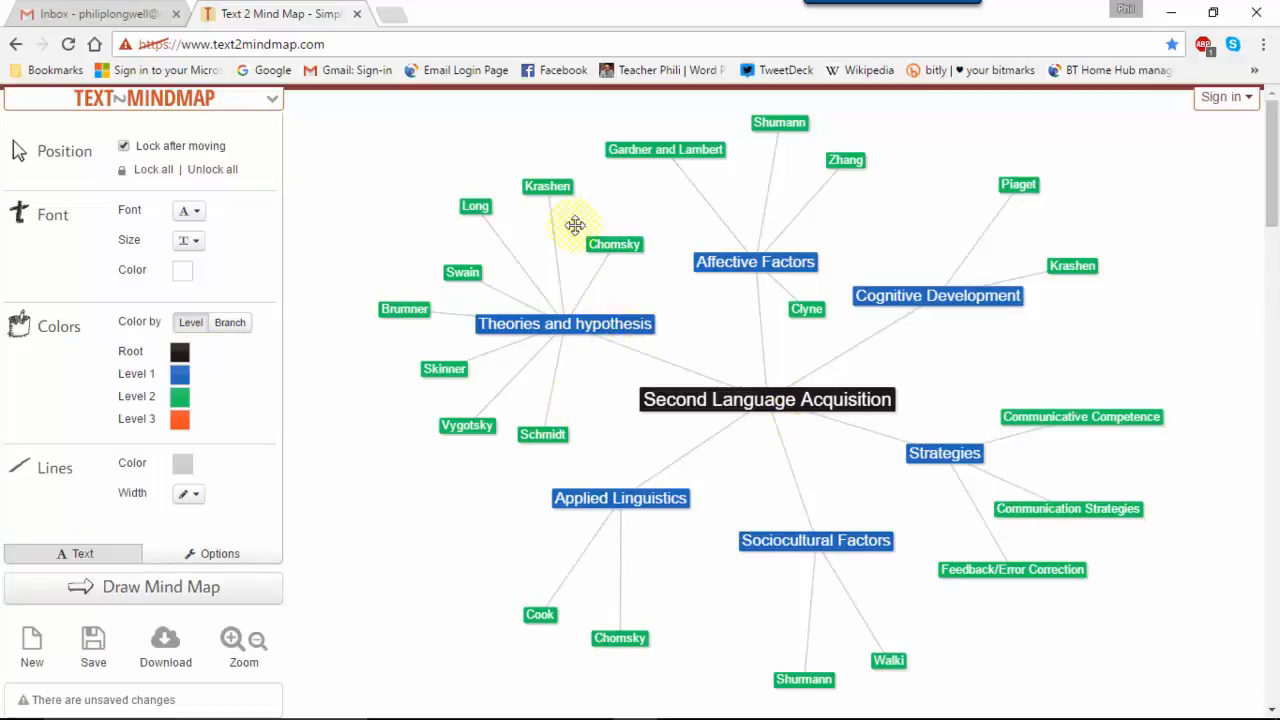
pyautogui.click(228, 323)
pyautogui.click(187, 323)
pyautogui.click(228, 323)
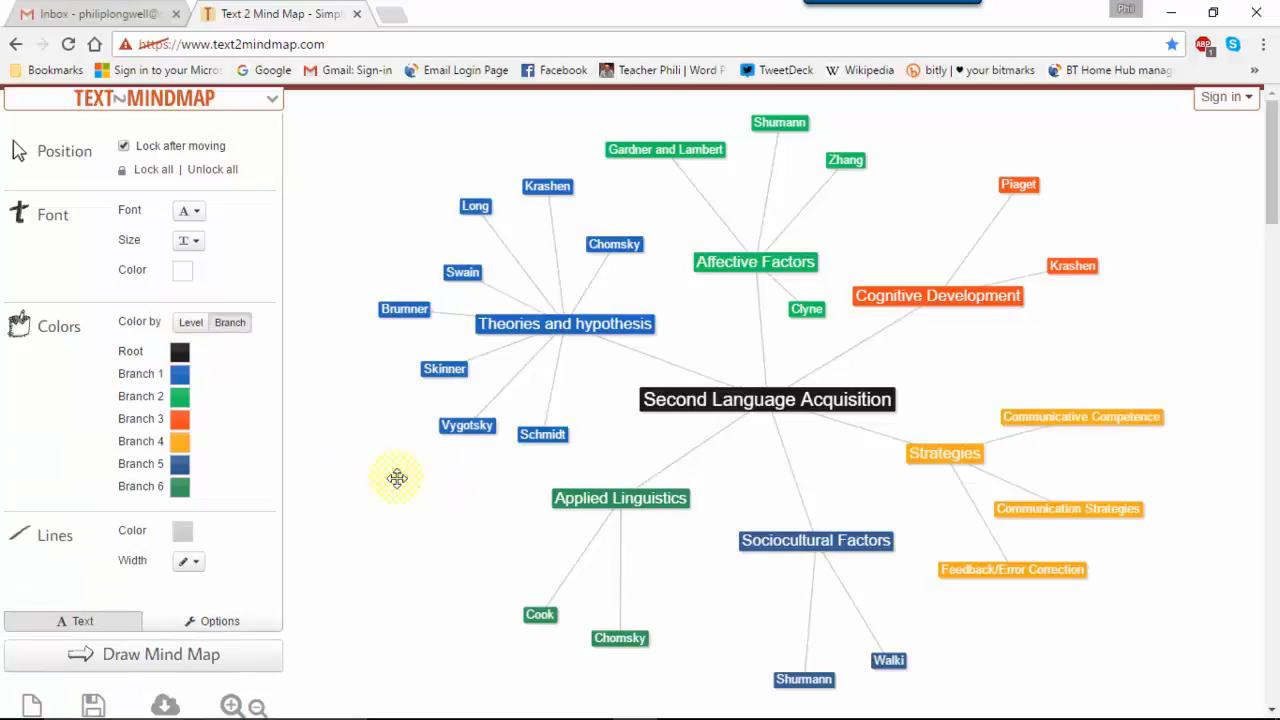
pyautogui.click(180, 376)
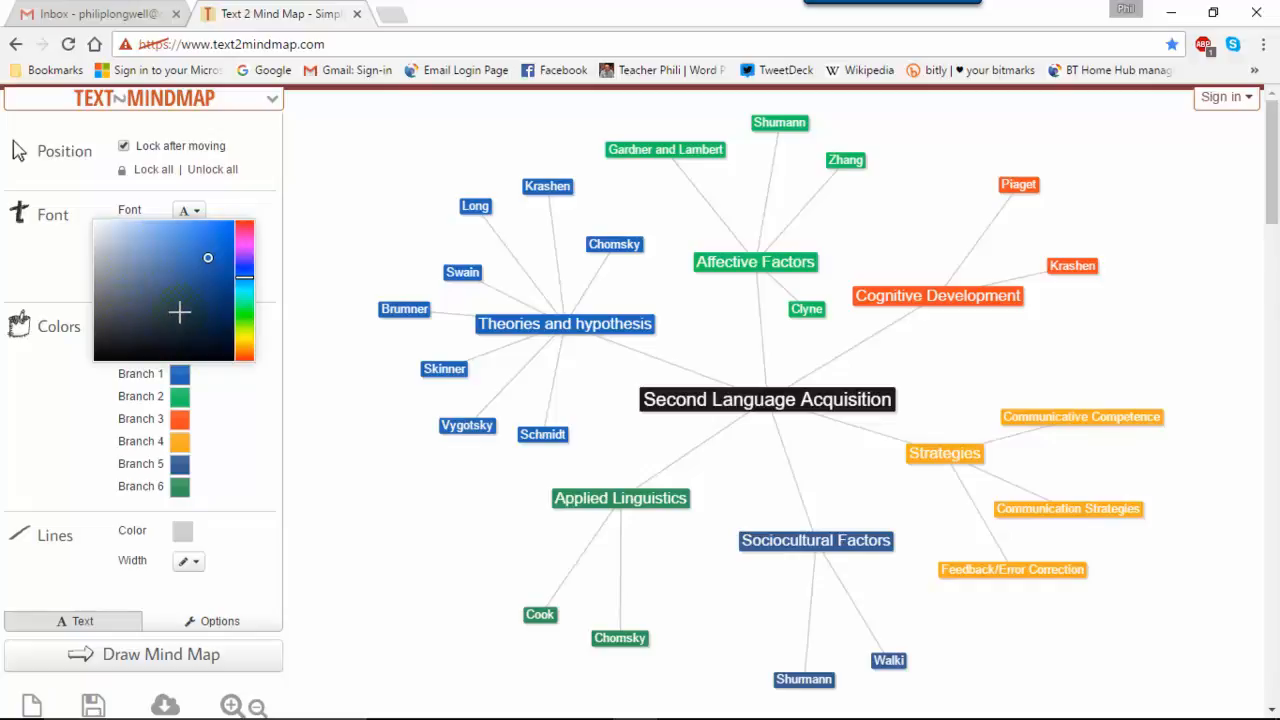
pyautogui.click(242, 437)
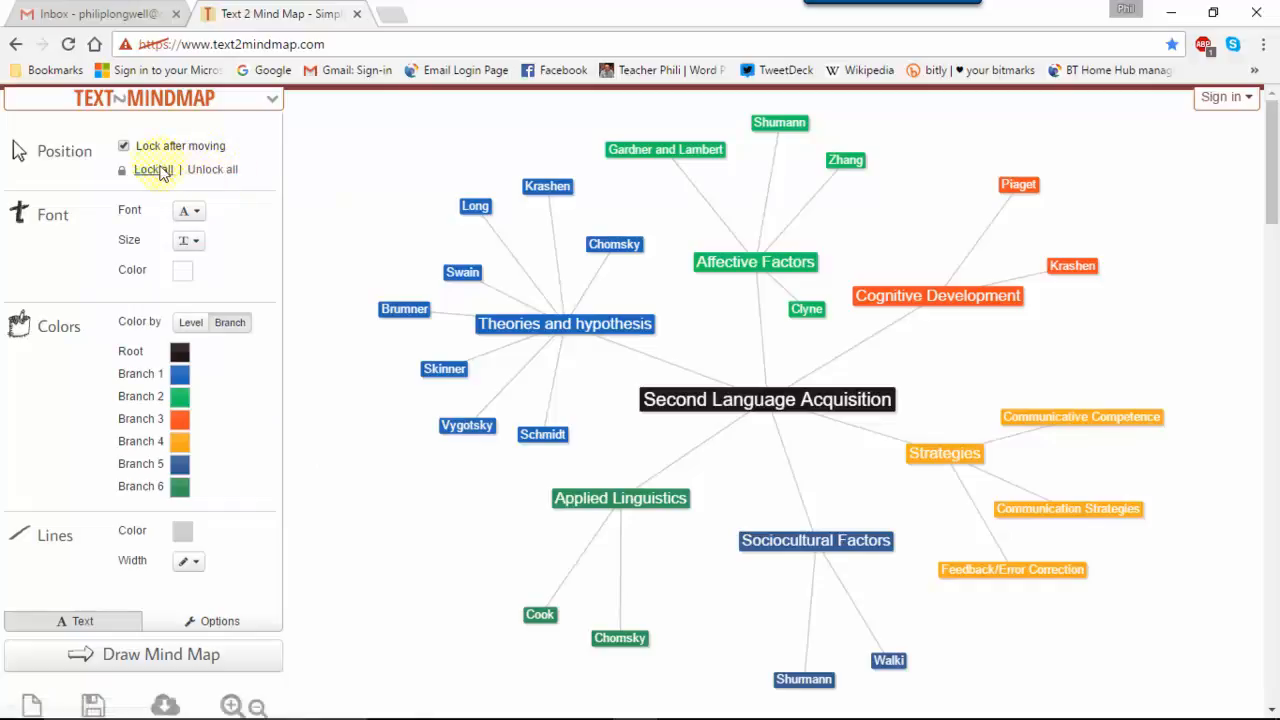
# Set the mind map's font to Georgia and reduce the text size of its nodes.
pyautogui.click(197, 211)
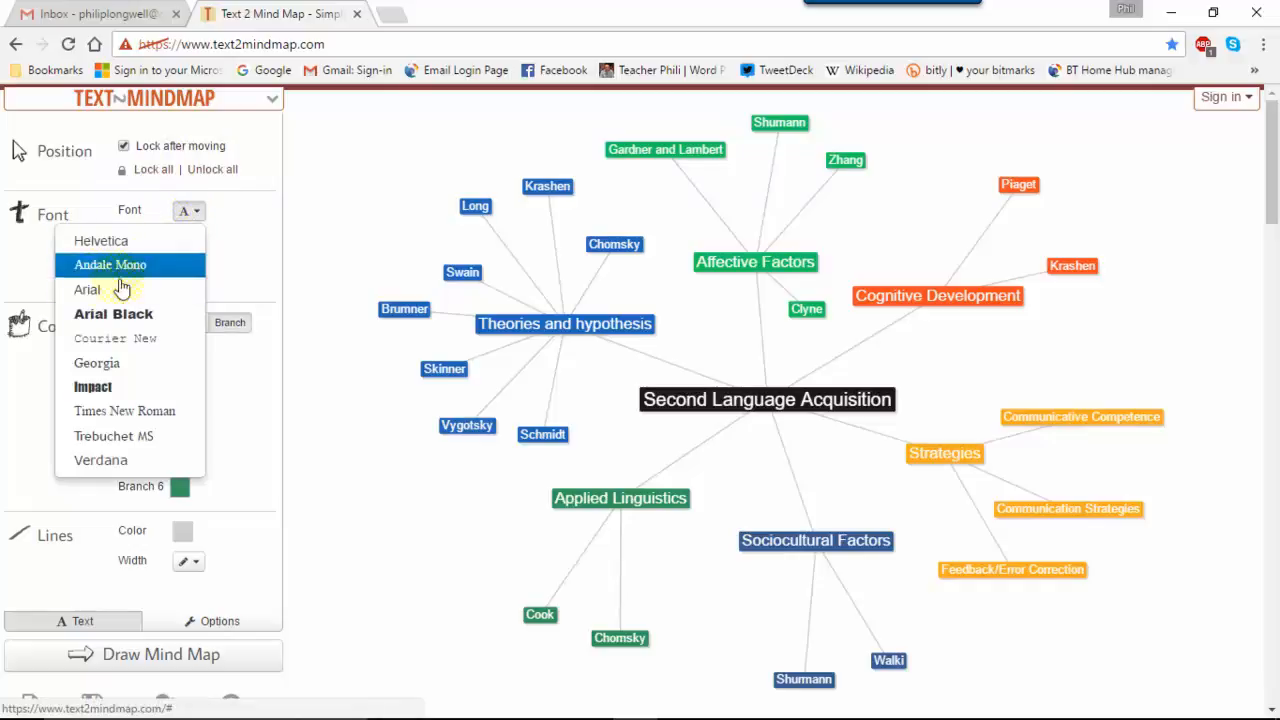
pyautogui.click(112, 289)
pyautogui.click(190, 212)
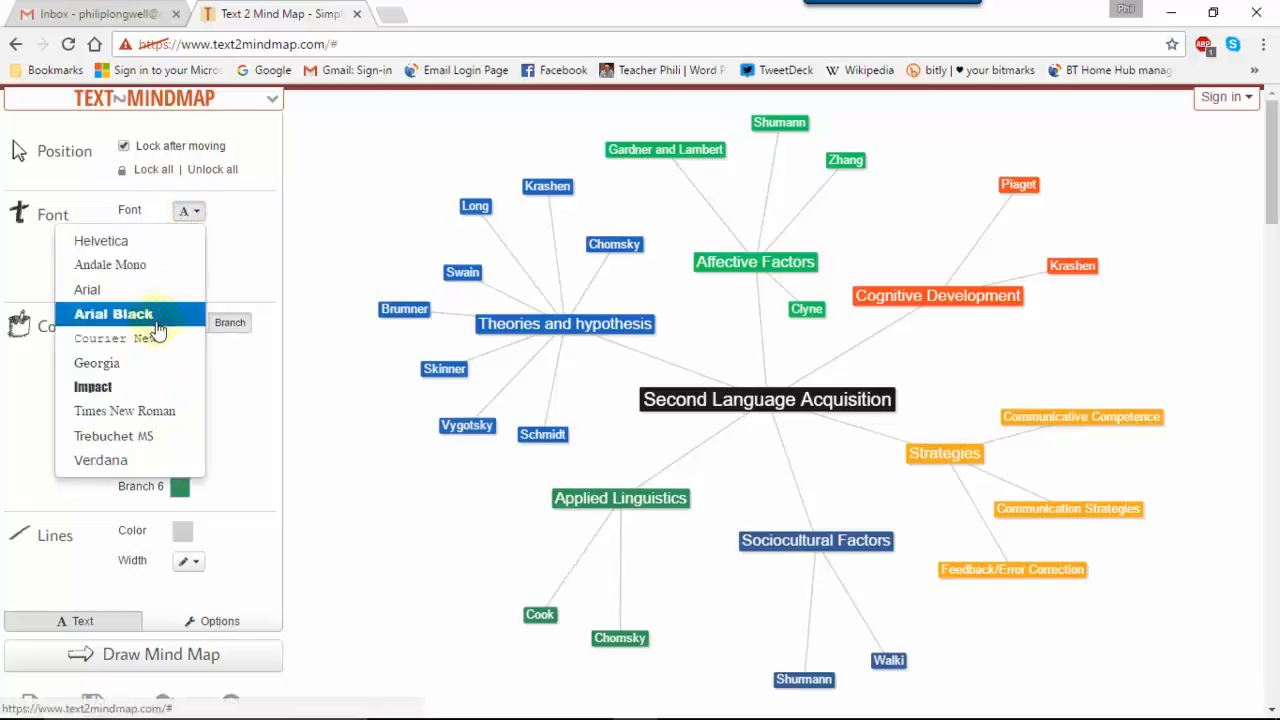
pyautogui.click(122, 364)
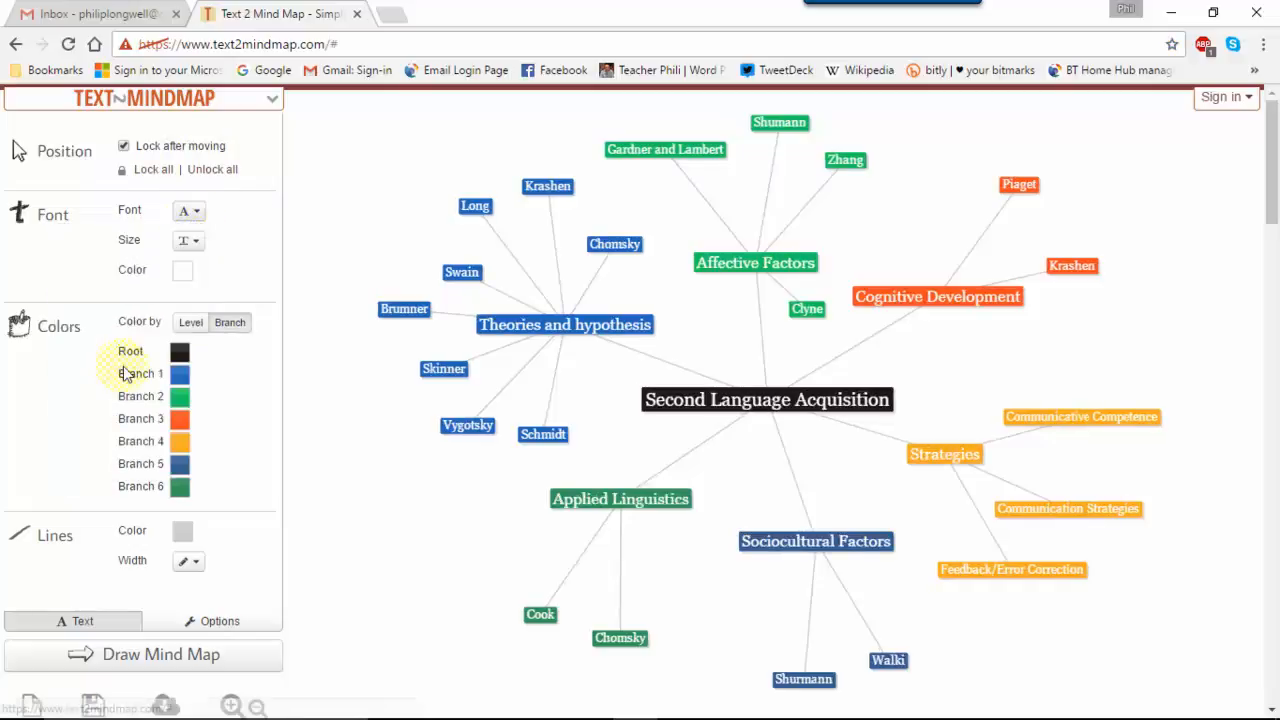
pyautogui.click(188, 241)
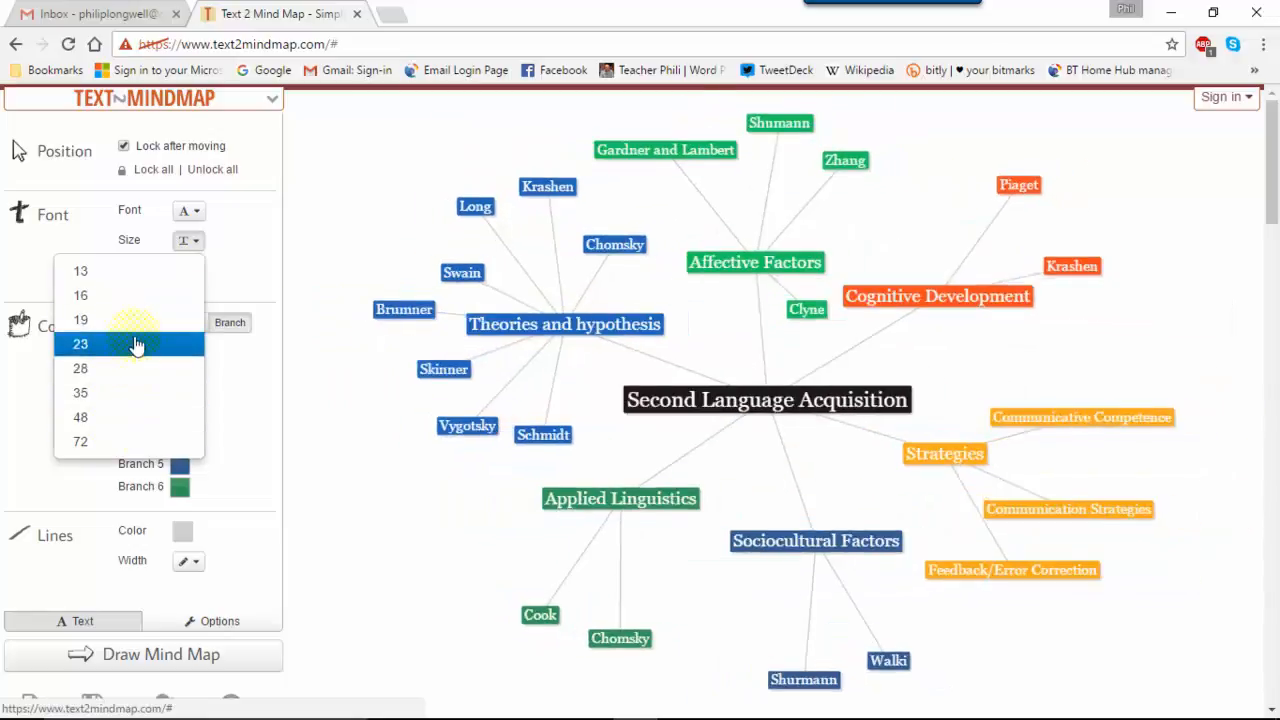
pyautogui.click(227, 265)
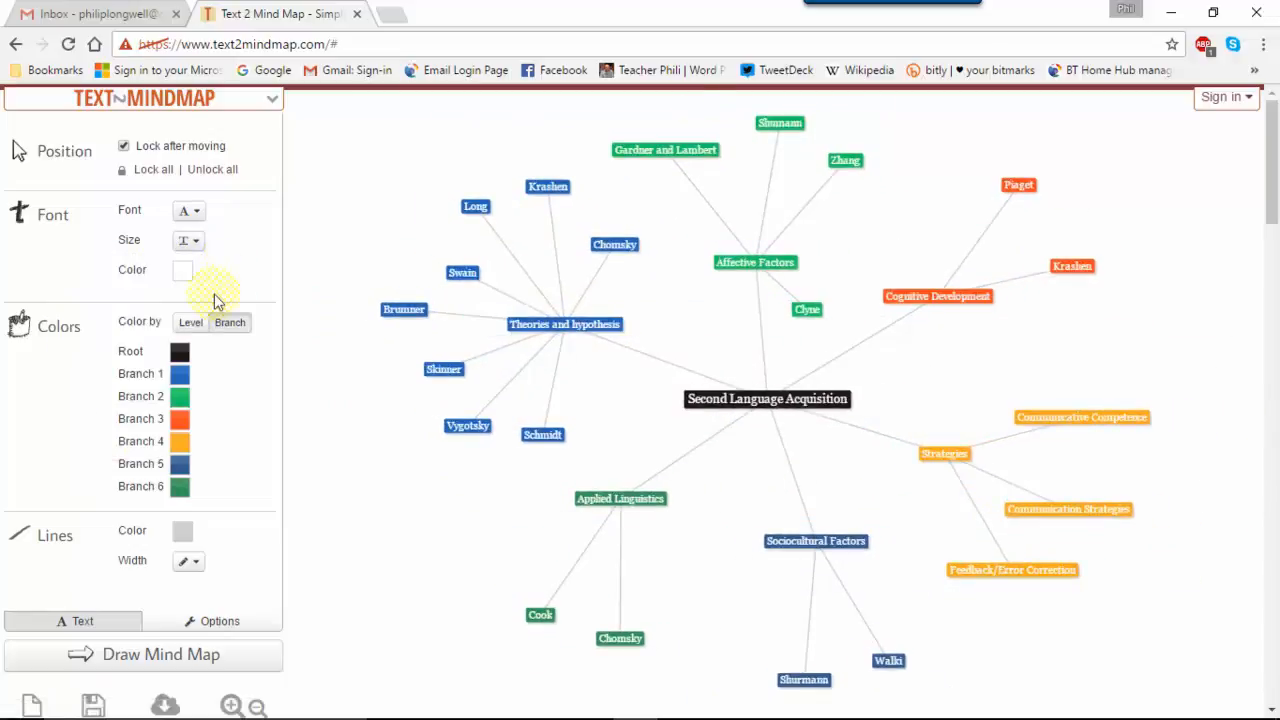
# Colour the mind map's connecting lines dark red and set their width to Thinner.
pyautogui.click(190, 538)
pyautogui.click(193, 467)
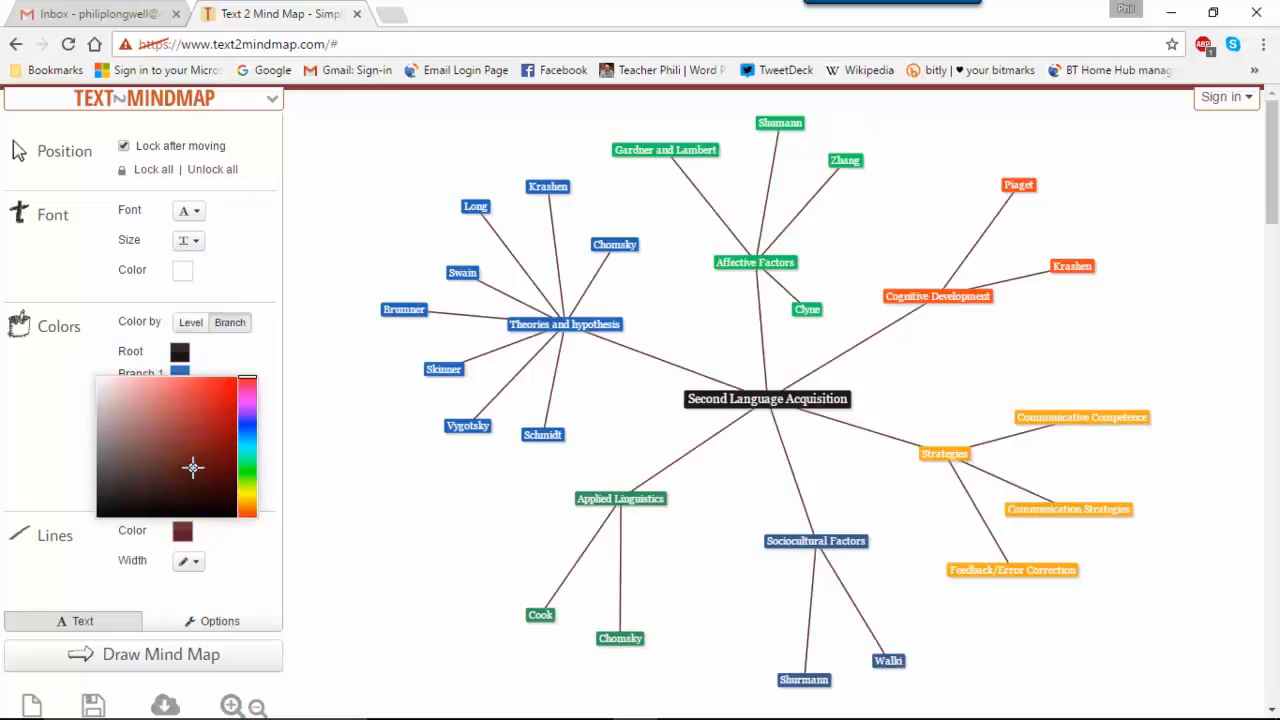
pyautogui.click(190, 562)
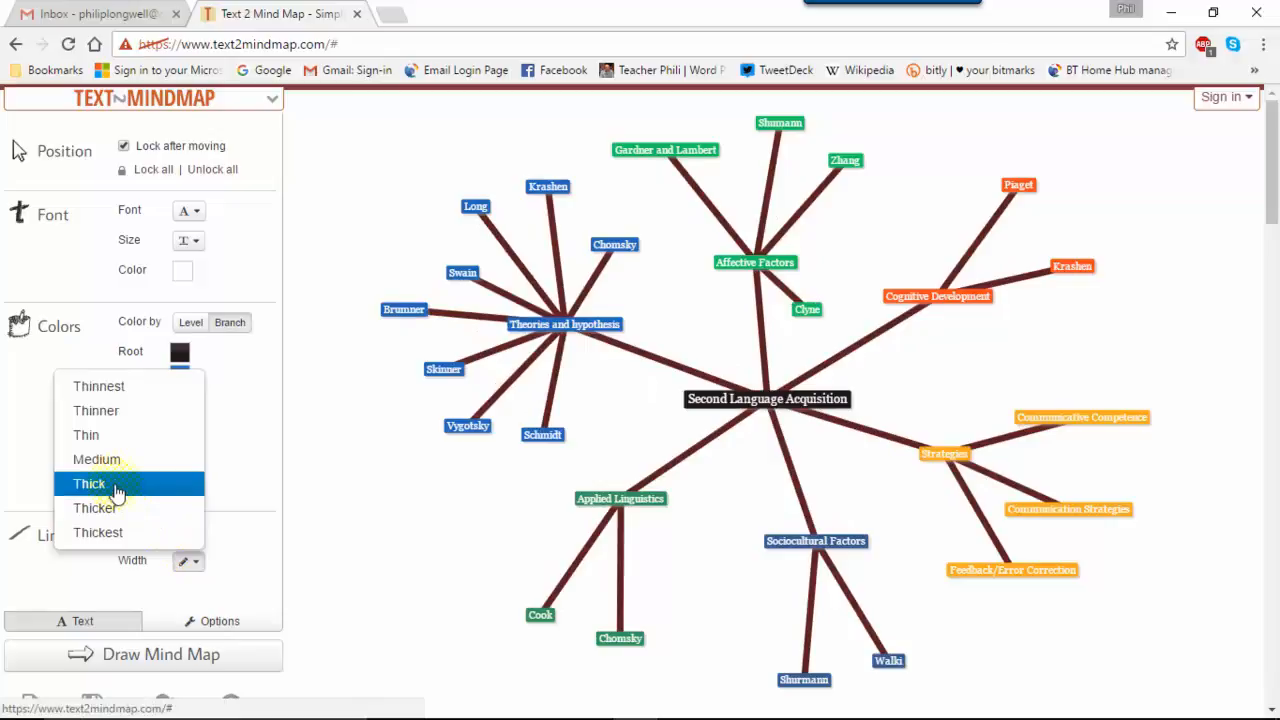
pyautogui.click(112, 419)
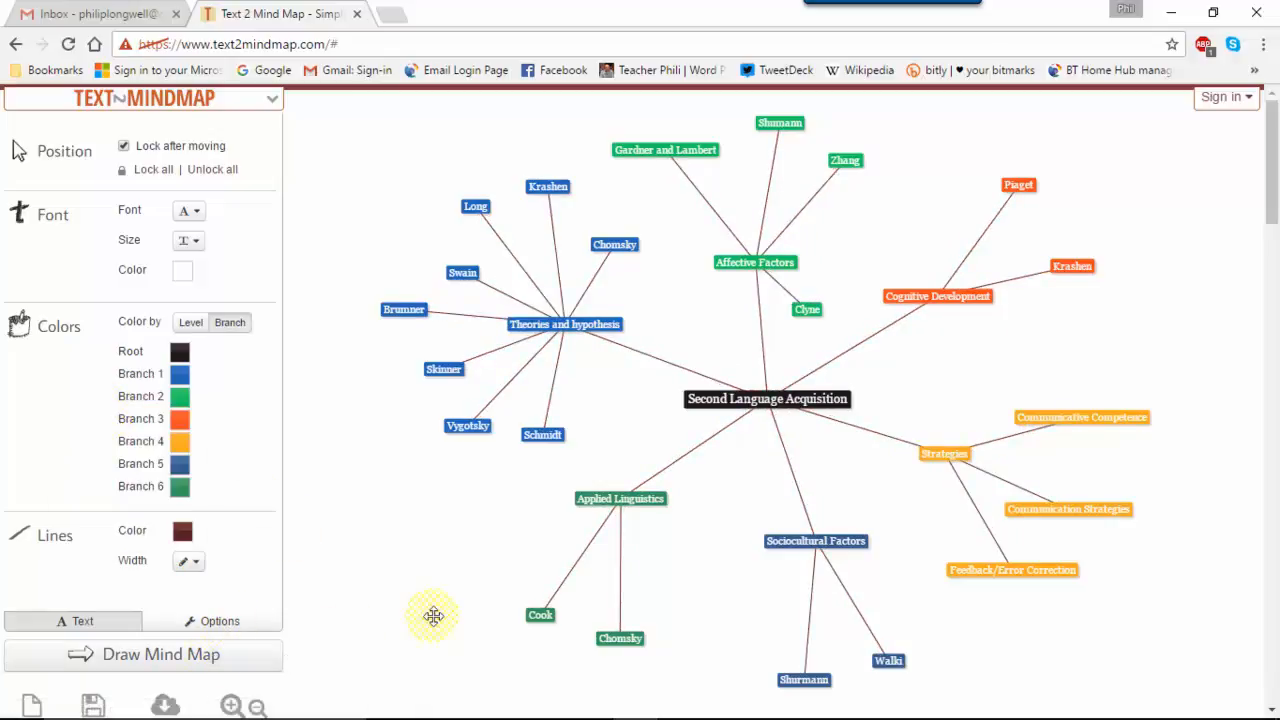
# Examine the detail entries indented under each theorist in the outline's Theories and hypothesis section.
pyautogui.scroll(-1, 433, 615)
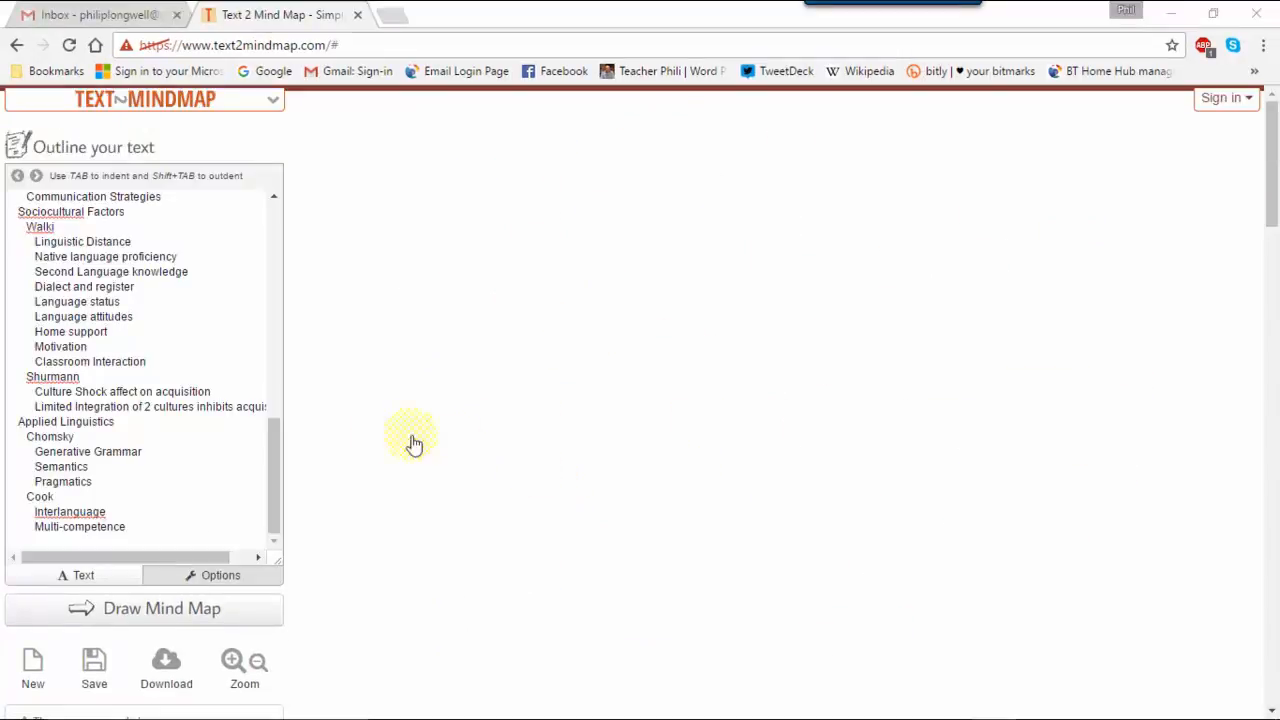
pyautogui.moveTo(271, 486); pyautogui.dragTo(254, 263)
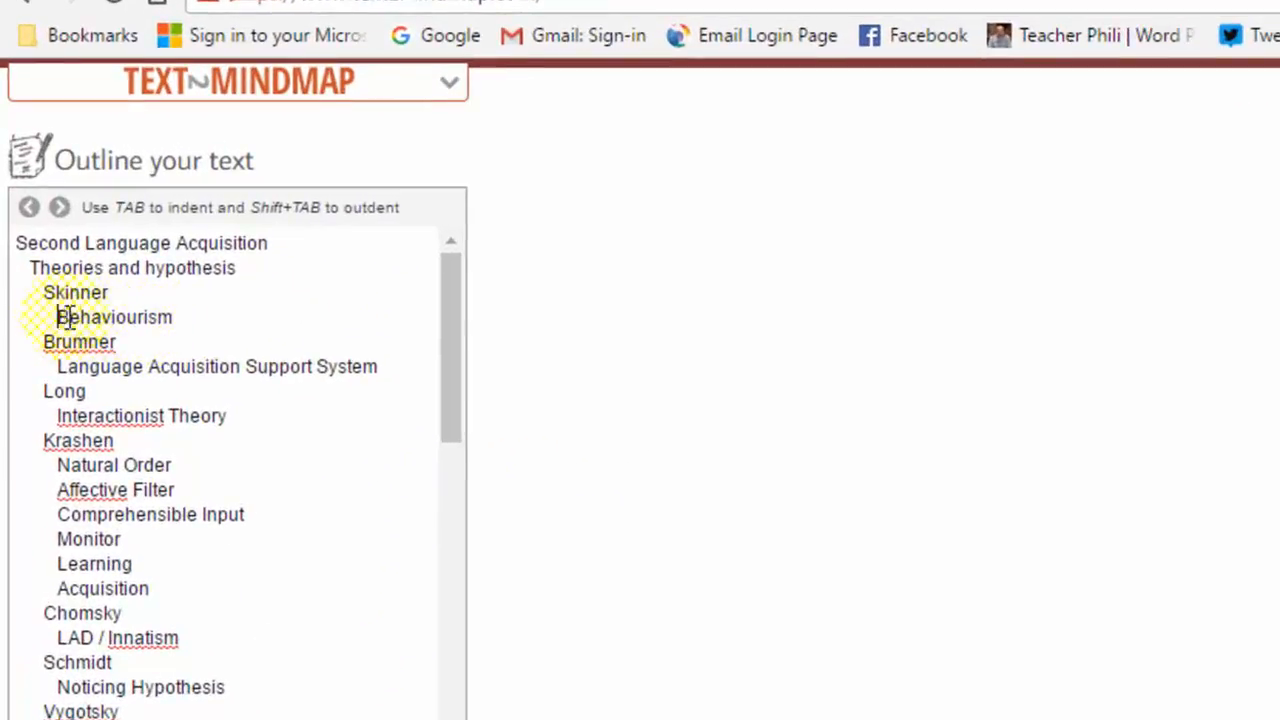
pyautogui.moveTo(60, 317); pyautogui.dragTo(172, 317)
pyautogui.moveTo(57, 366); pyautogui.dragTo(391, 368)
pyautogui.moveTo(50, 416); pyautogui.dragTo(228, 418)
pyautogui.moveTo(58, 462); pyautogui.dragTo(223, 591)
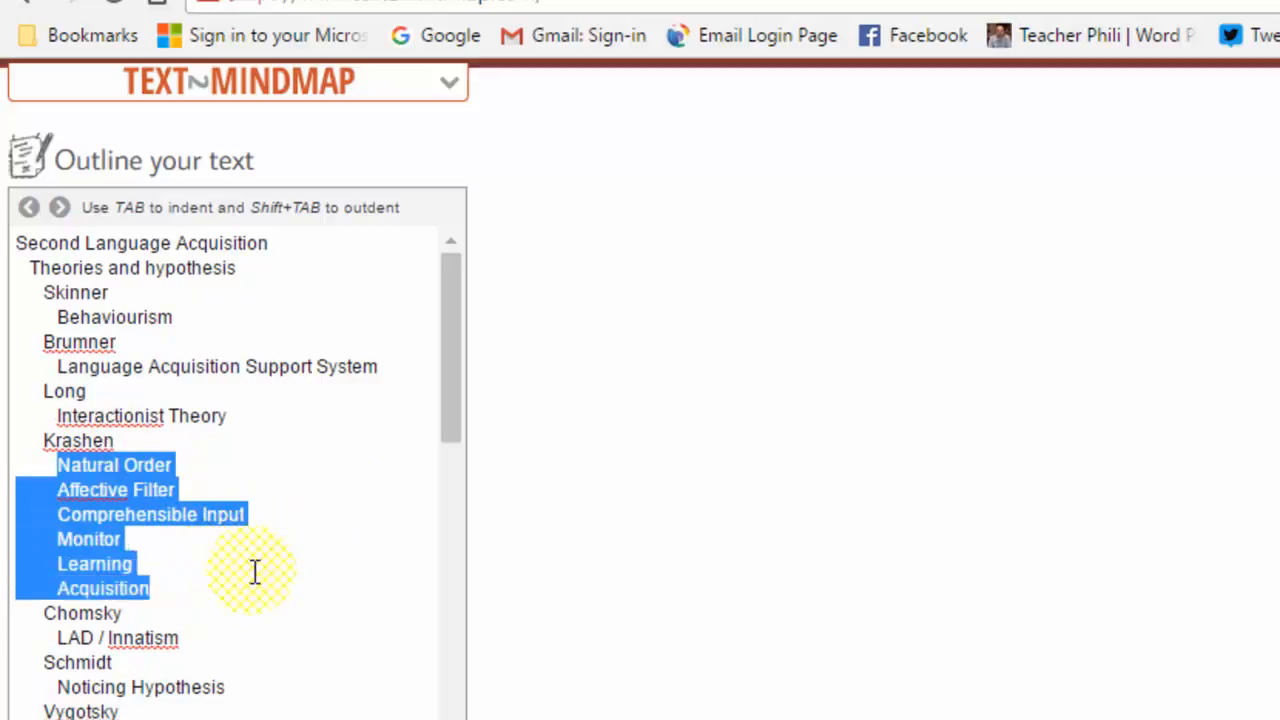
pyautogui.click(280, 613)
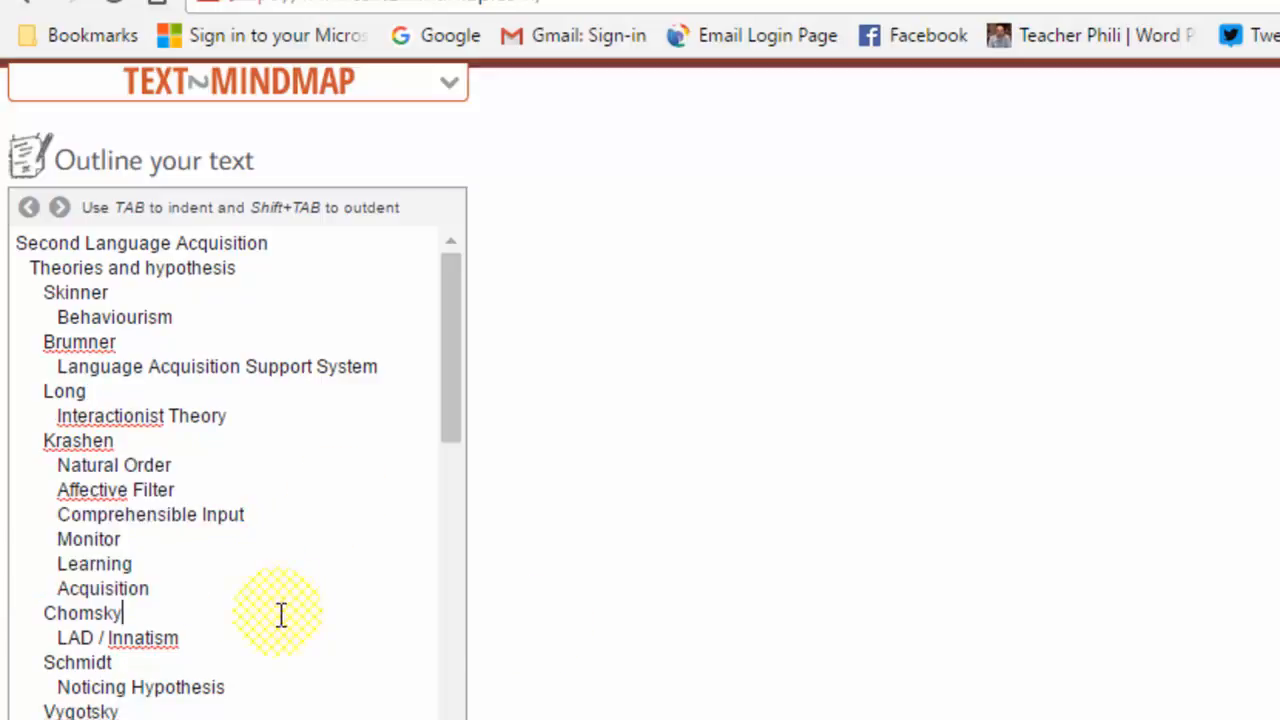
pyautogui.moveTo(443, 410); pyautogui.dragTo(414, 451)
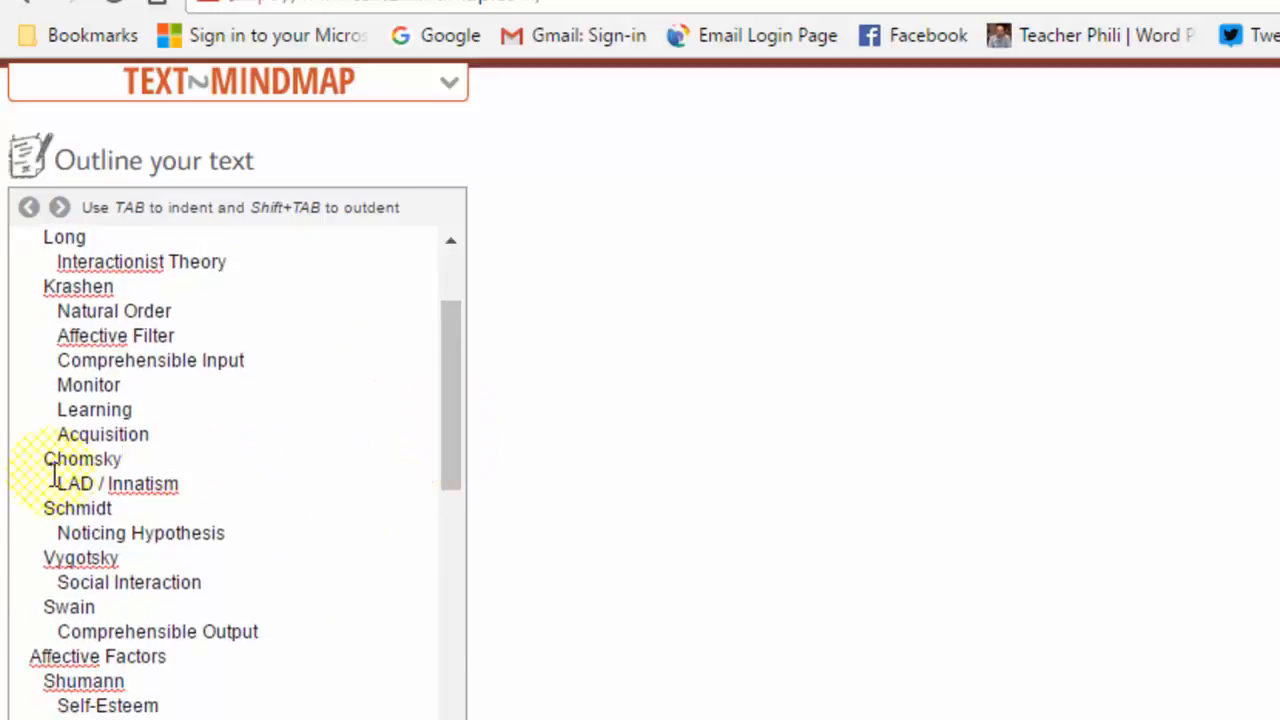
pyautogui.moveTo(57, 483); pyautogui.dragTo(186, 485)
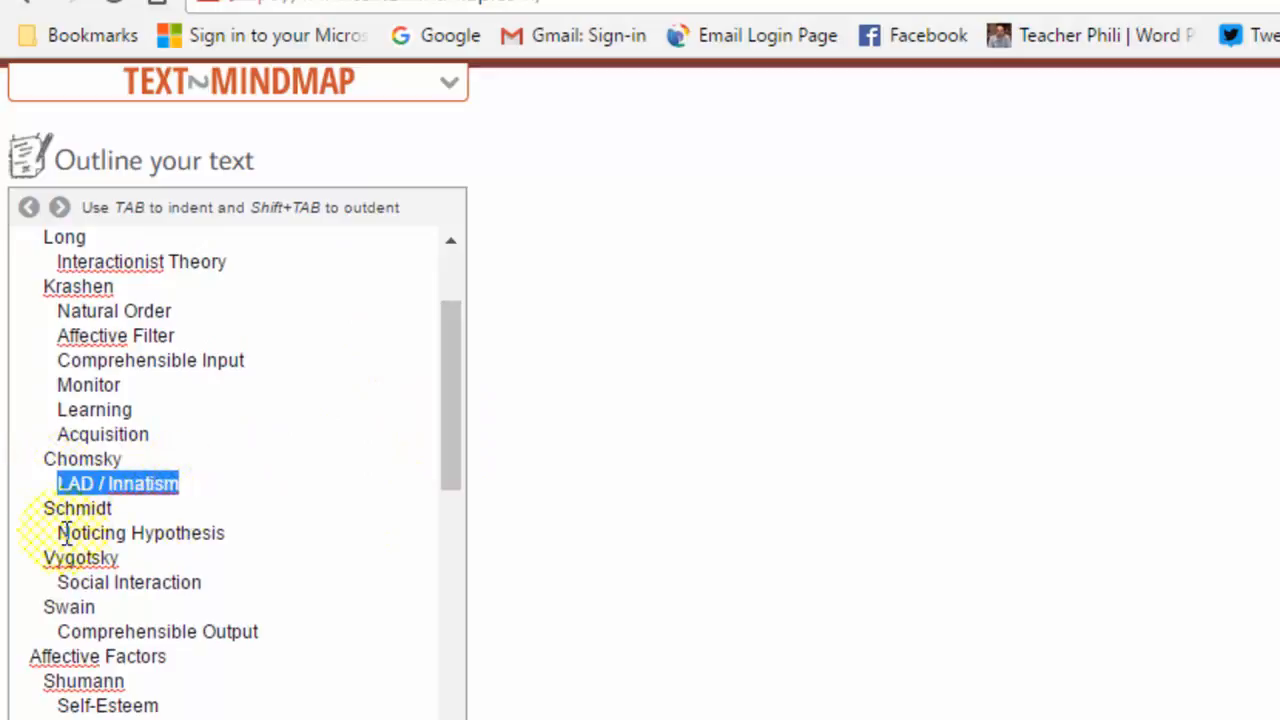
pyautogui.moveTo(58, 533); pyautogui.dragTo(234, 528)
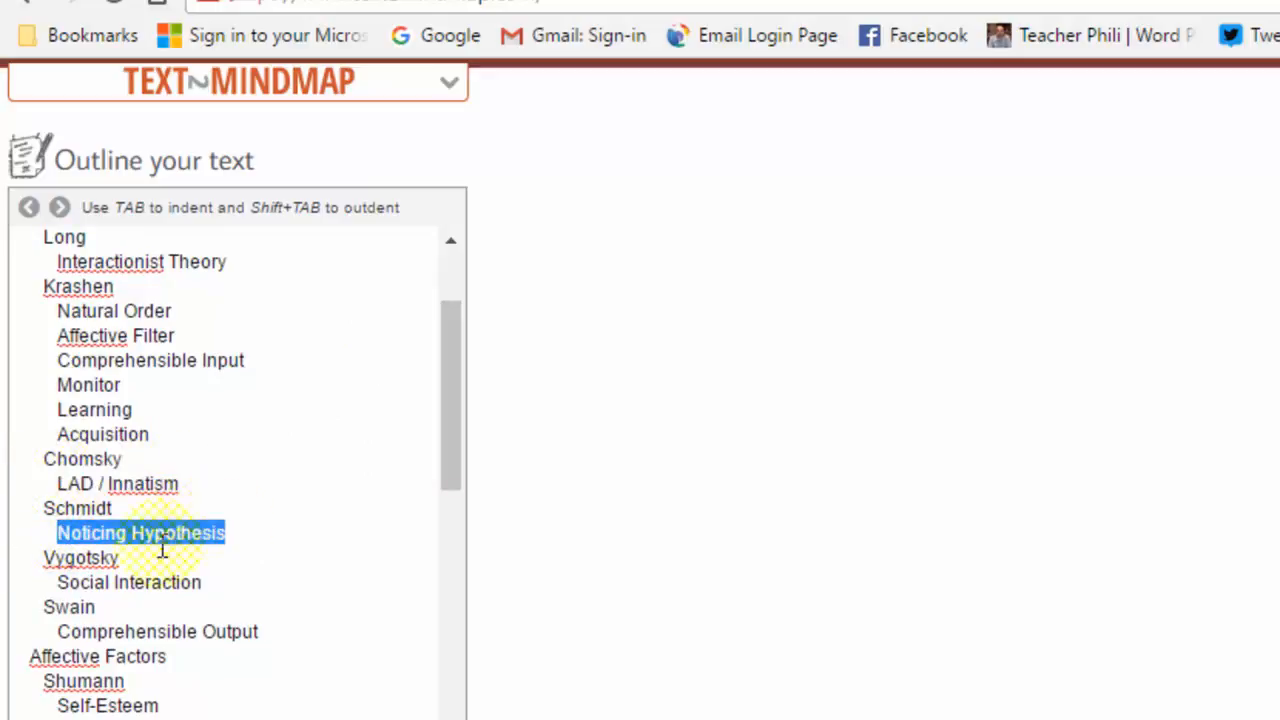
pyautogui.moveTo(58, 582); pyautogui.dragTo(183, 577)
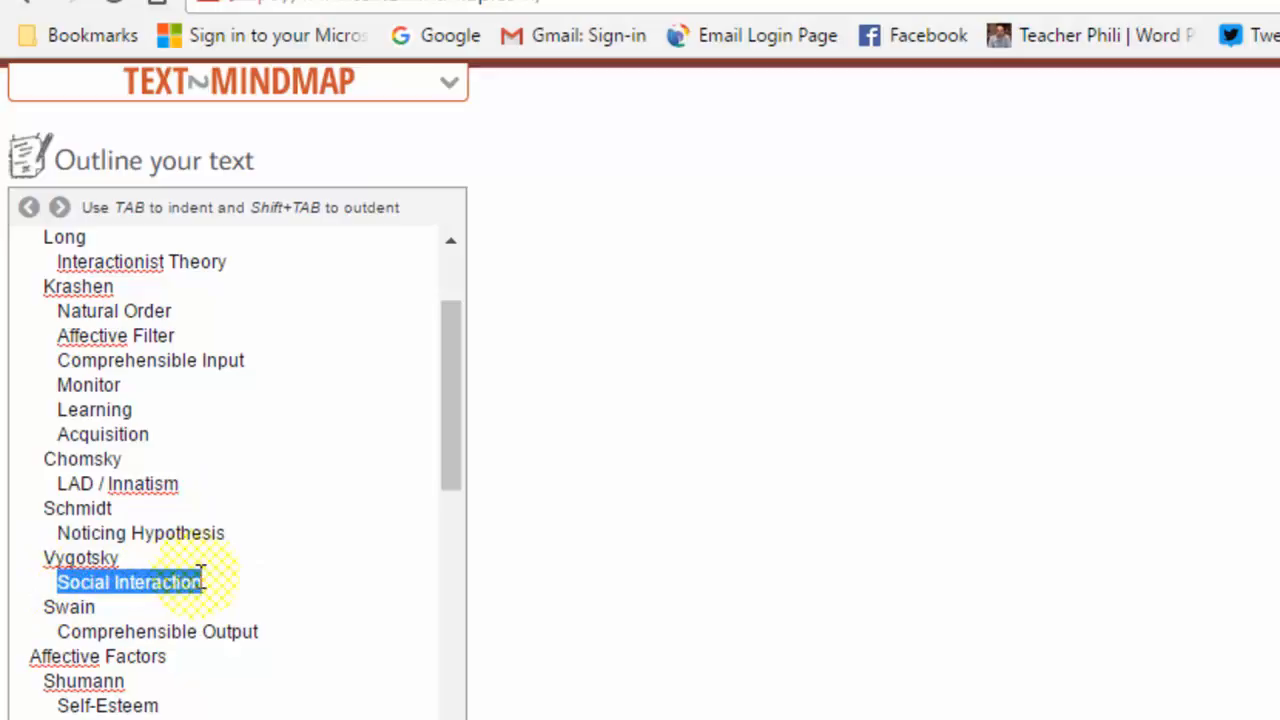
pyautogui.moveTo(57, 631); pyautogui.dragTo(266, 625)
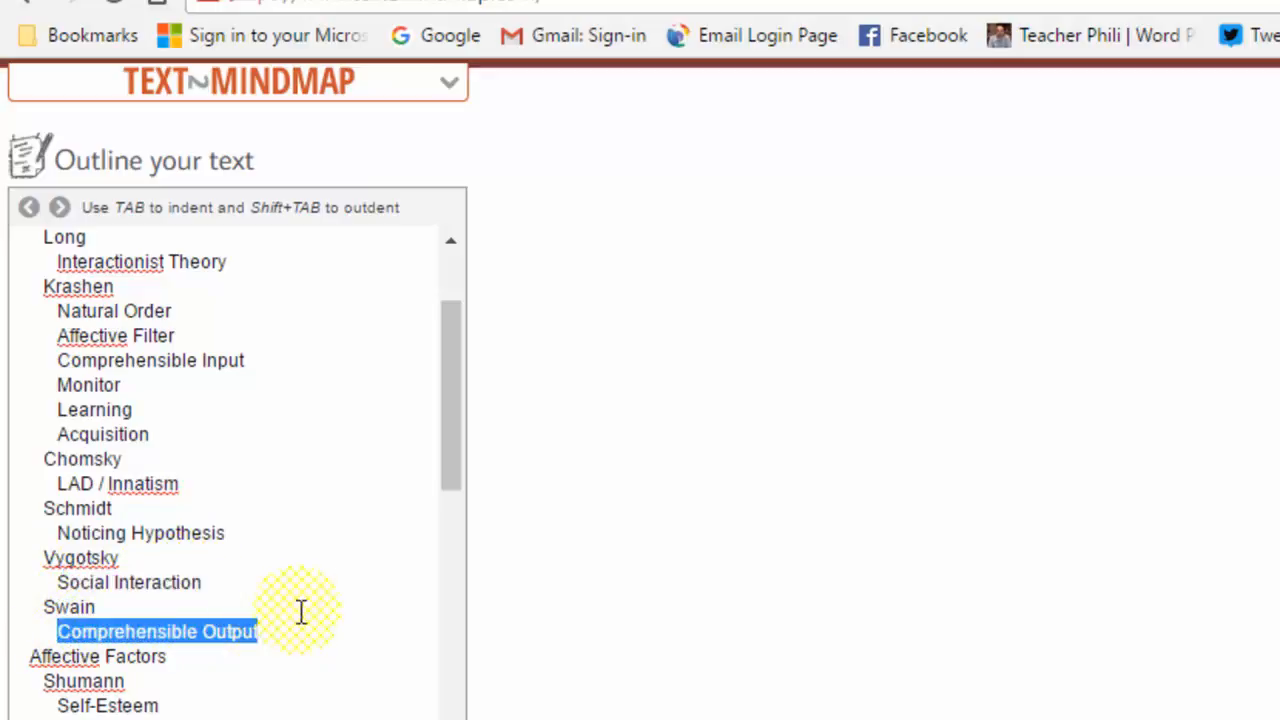
# Draw the mind map from the expanded outline that ends with Cook's Interlanguage and Multi-competence entries.
pyautogui.moveTo(449, 463); pyautogui.dragTo(340, 623)
pyautogui.moveTo(449, 563); pyautogui.dragTo(451, 719)
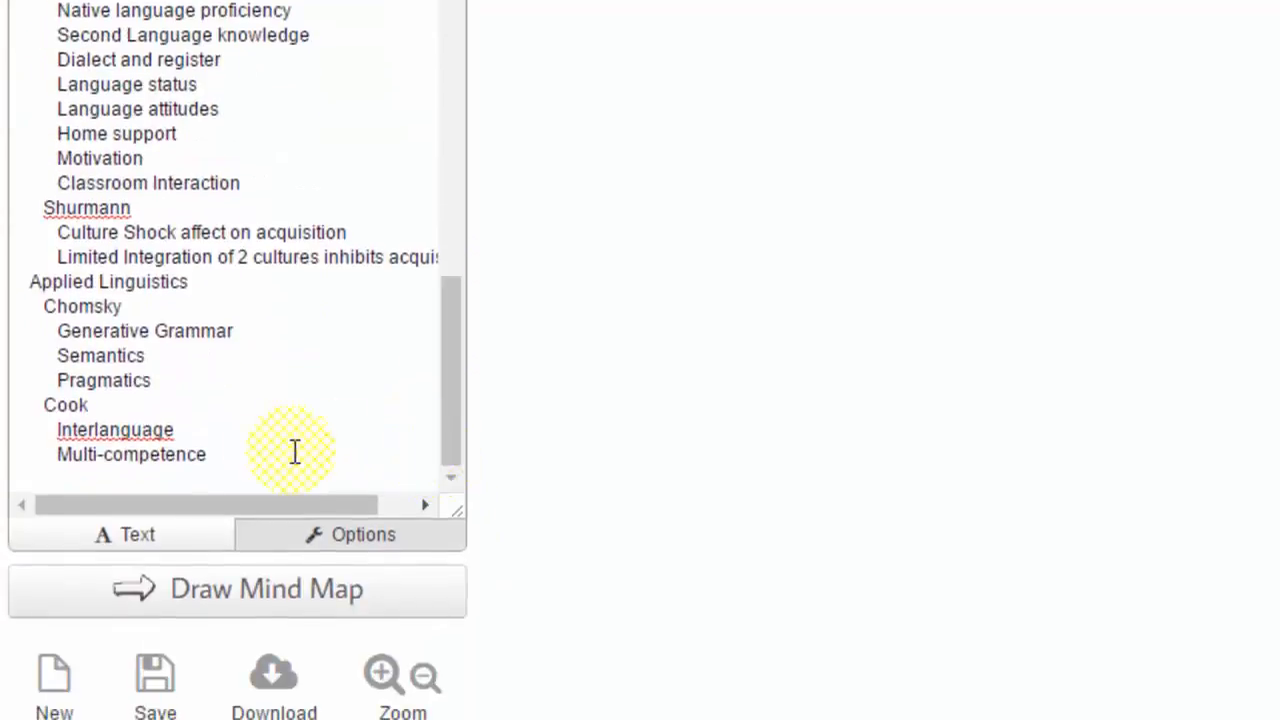
pyautogui.click(267, 461)
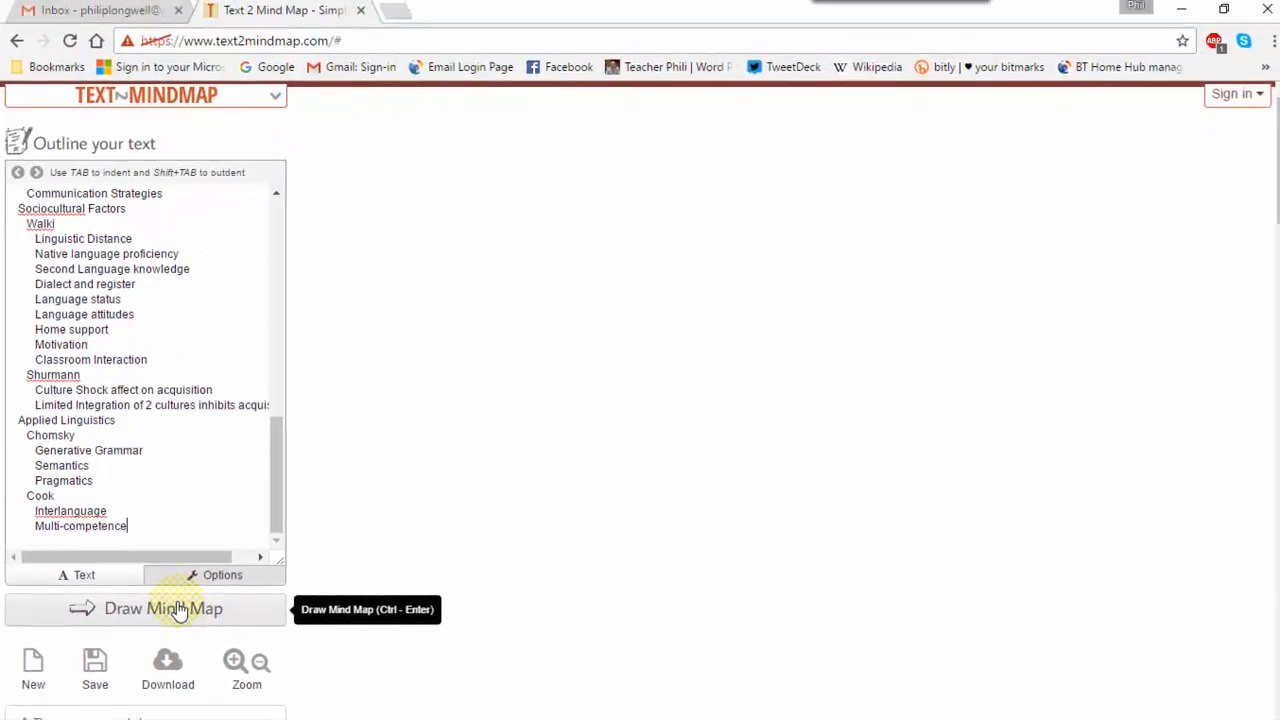
pyautogui.click(178, 610)
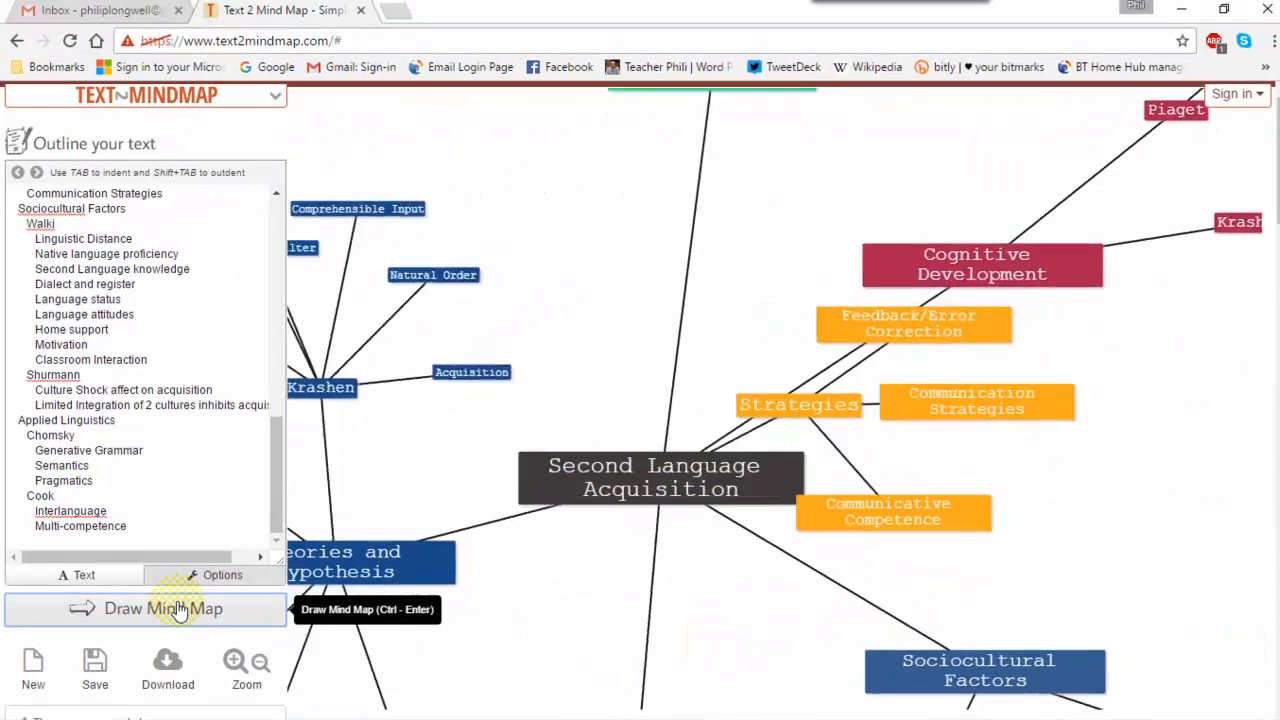
# Examine the overall layout of the expanded mind map, from Affective Factors down to Applied Linguistics, for overlapping nodes.
pyautogui.click(259, 662)
pyautogui.click(260, 663)
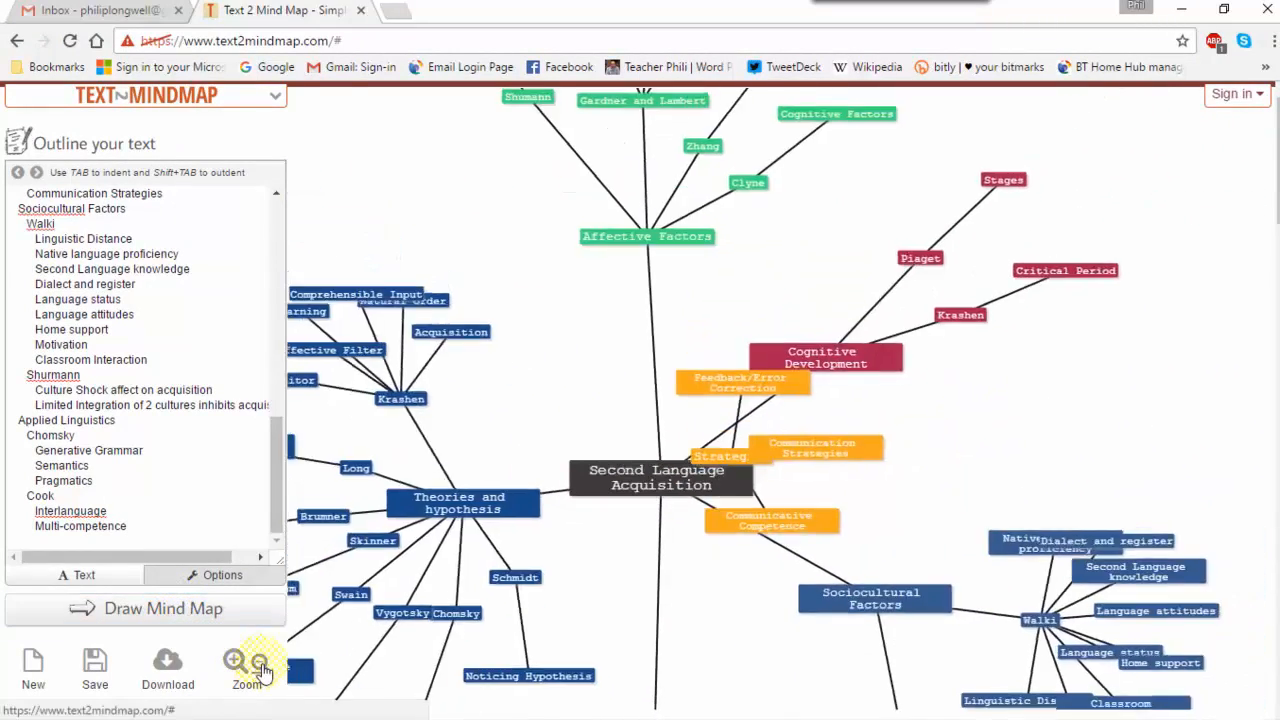
pyautogui.click(262, 666)
pyautogui.click(262, 666)
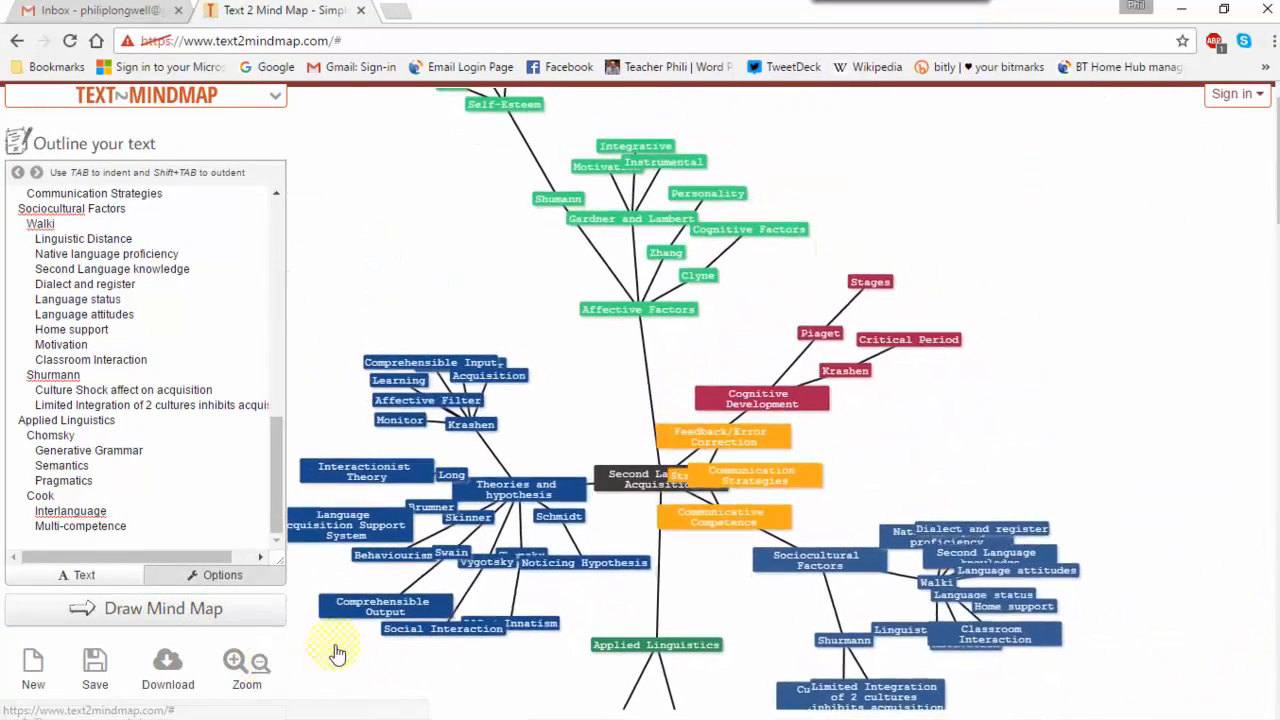
pyautogui.moveTo(603, 432); pyautogui.dragTo(703, 520)
pyautogui.moveTo(609, 193); pyautogui.dragTo(577, 331)
pyautogui.moveTo(885, 493); pyautogui.dragTo(912, 496)
pyautogui.moveTo(836, 556); pyautogui.dragTo(903, 547)
pyautogui.moveTo(774, 506); pyautogui.dragTo(565, 271)
pyautogui.click(684, 371)
pyautogui.moveTo(698, 446); pyautogui.dragTo(757, 437)
pyautogui.click(684, 479)
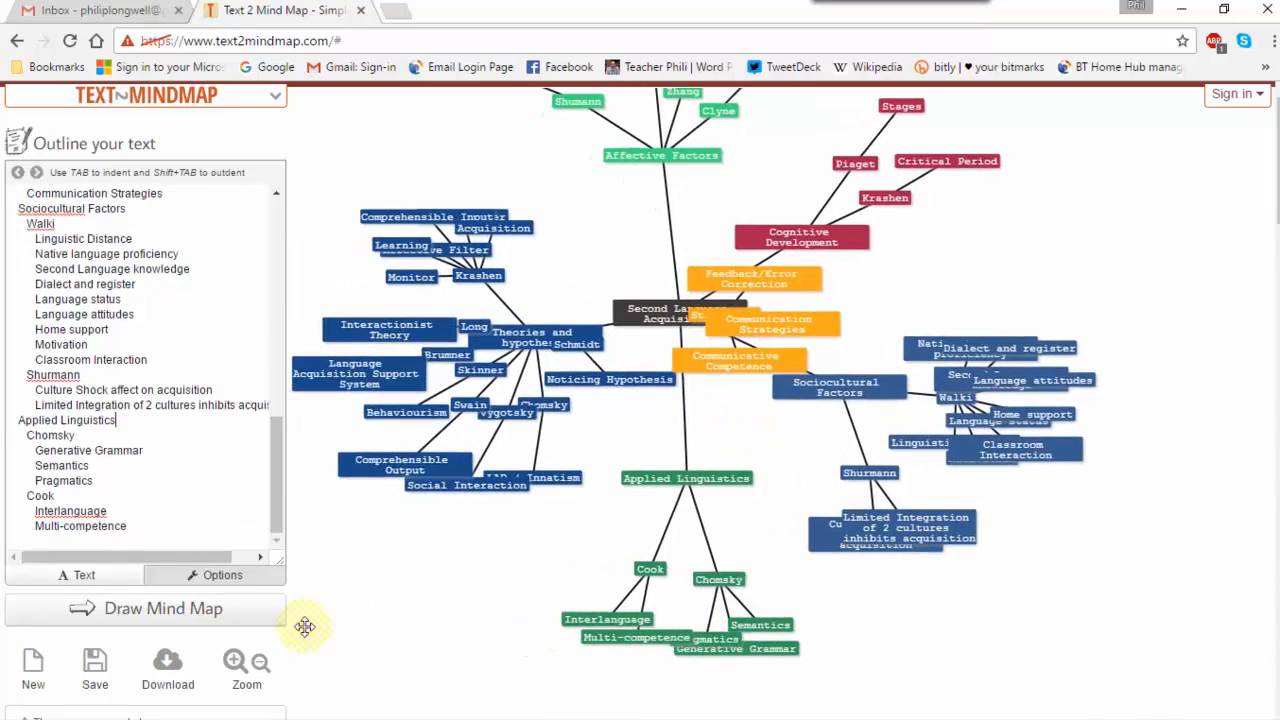
# Move the Communicative Competence node above the central topic, to the far side of Strategies.
pyautogui.click(235, 662)
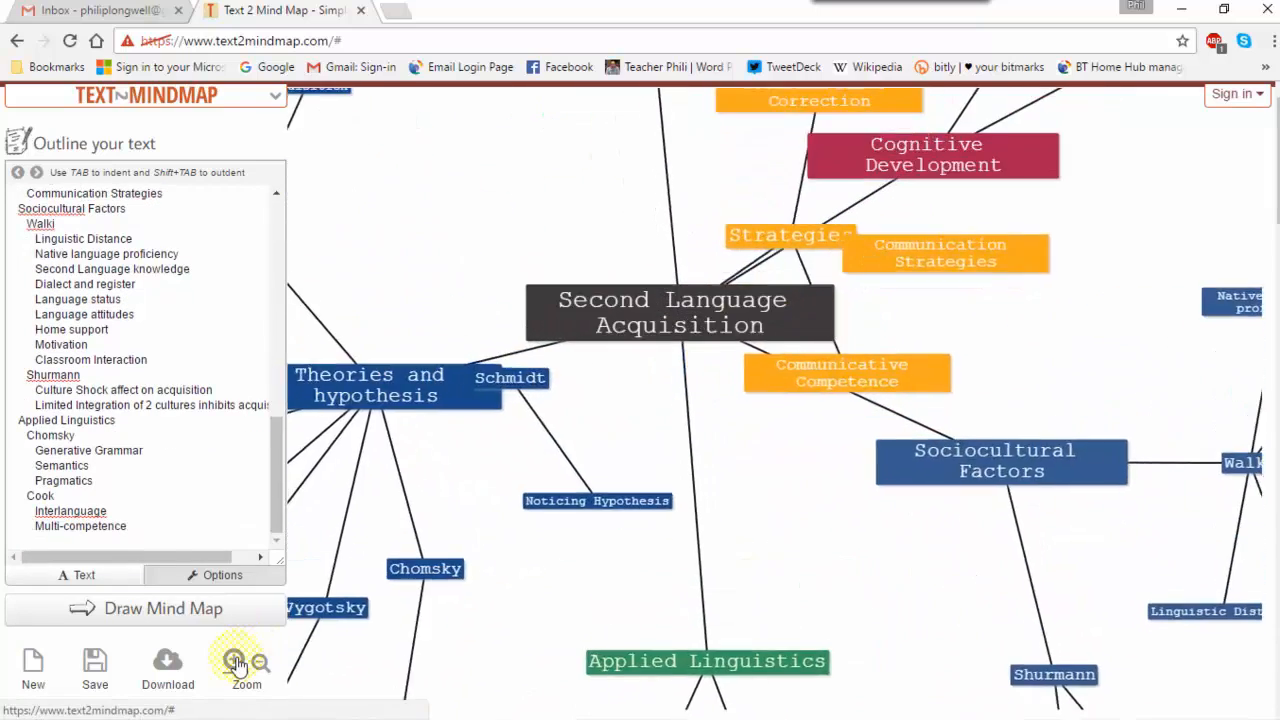
pyautogui.click(790, 445)
pyautogui.moveTo(790, 445); pyautogui.dragTo(400, 233)
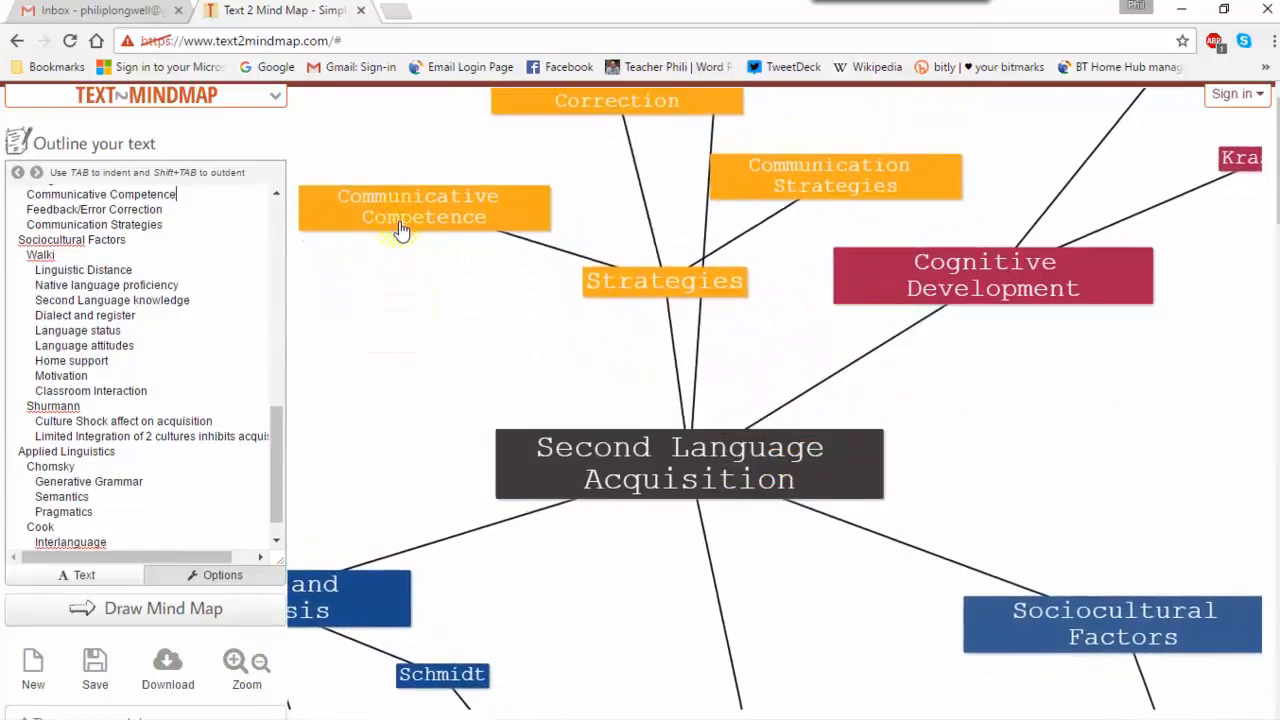
# Examine the Theories and hypothesis branch around its Schmidt, Long and Brumner nodes.
pyautogui.moveTo(899, 600); pyautogui.dragTo(966, 457)
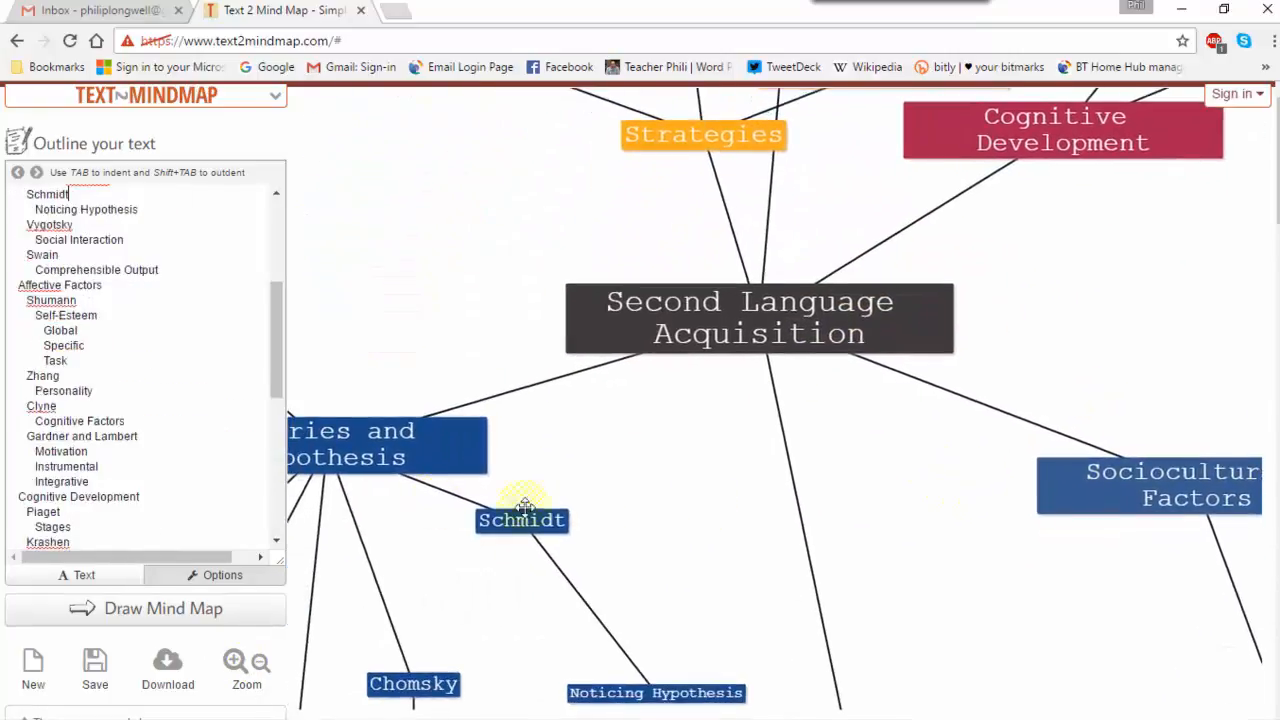
pyautogui.moveTo(433, 500); pyautogui.dragTo(923, 551)
pyautogui.moveTo(457, 541); pyautogui.dragTo(466, 480)
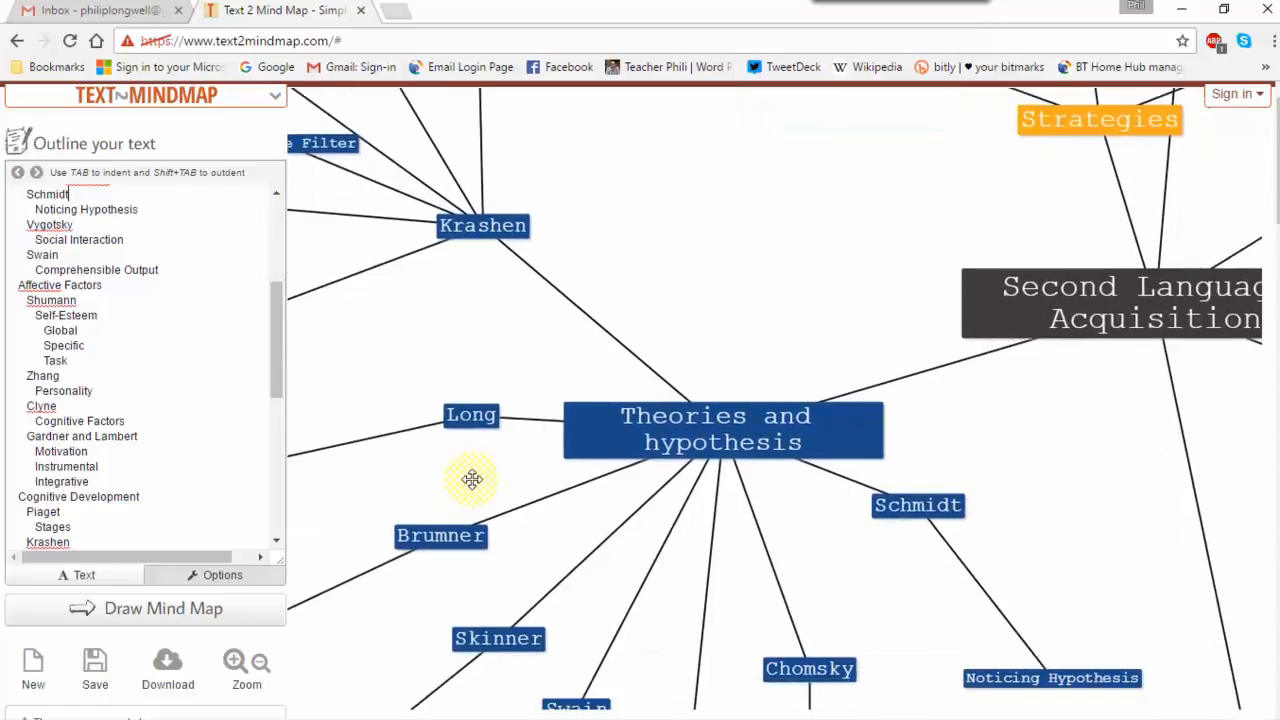